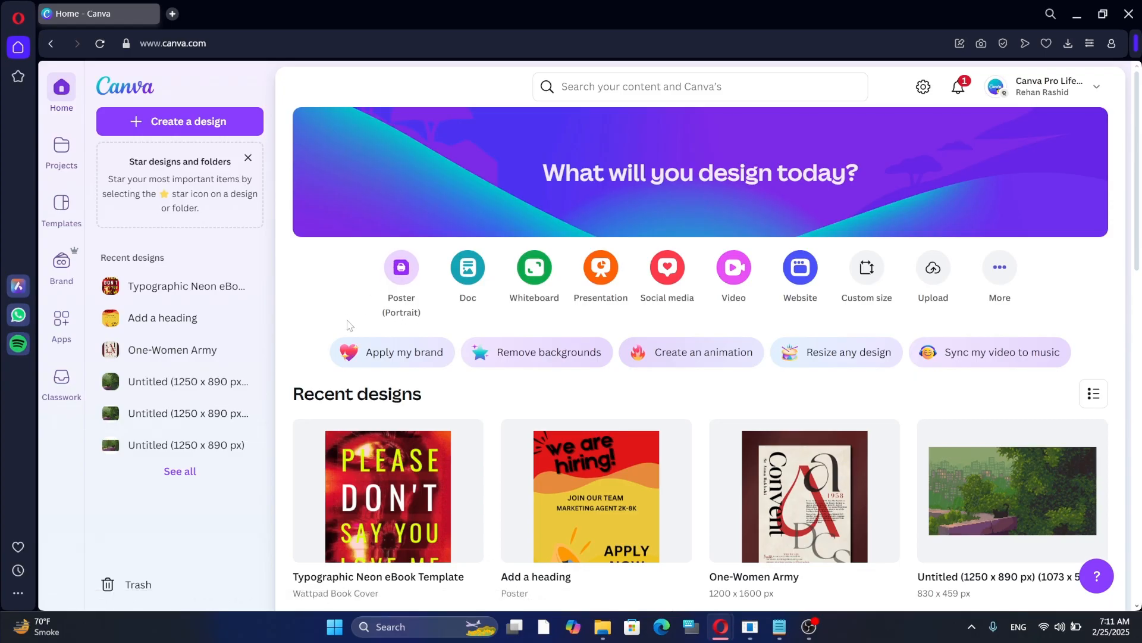
Step: Dismiss the tip about starring designs and folders and look through the recent designs on the home page
scroll(798, 398, "down", 5)
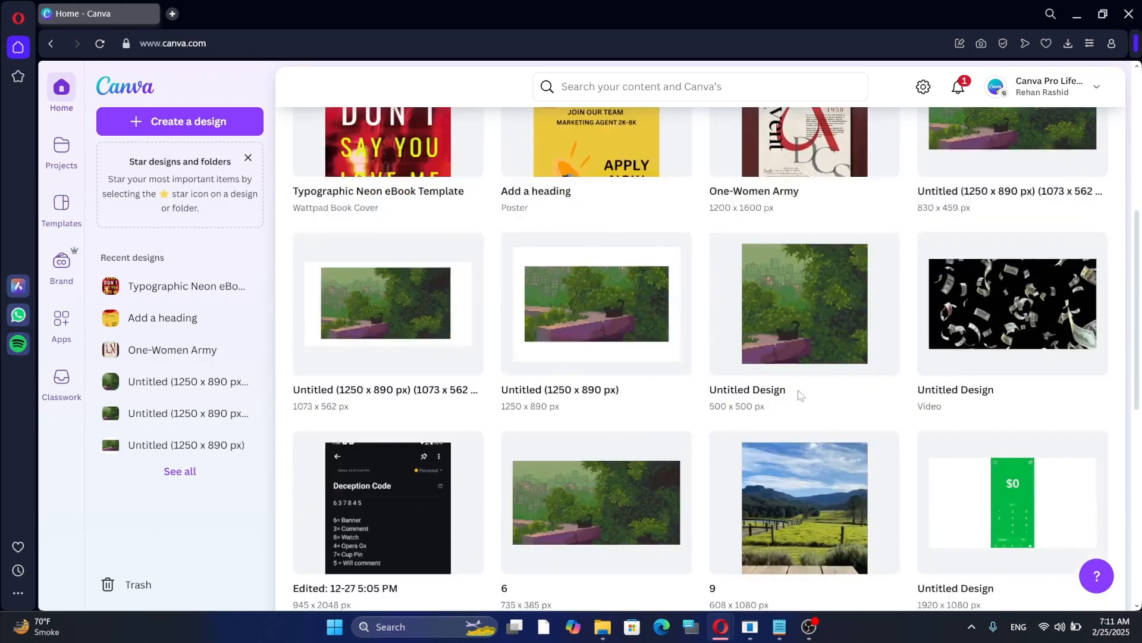
scroll(631, 397, "up", 5)
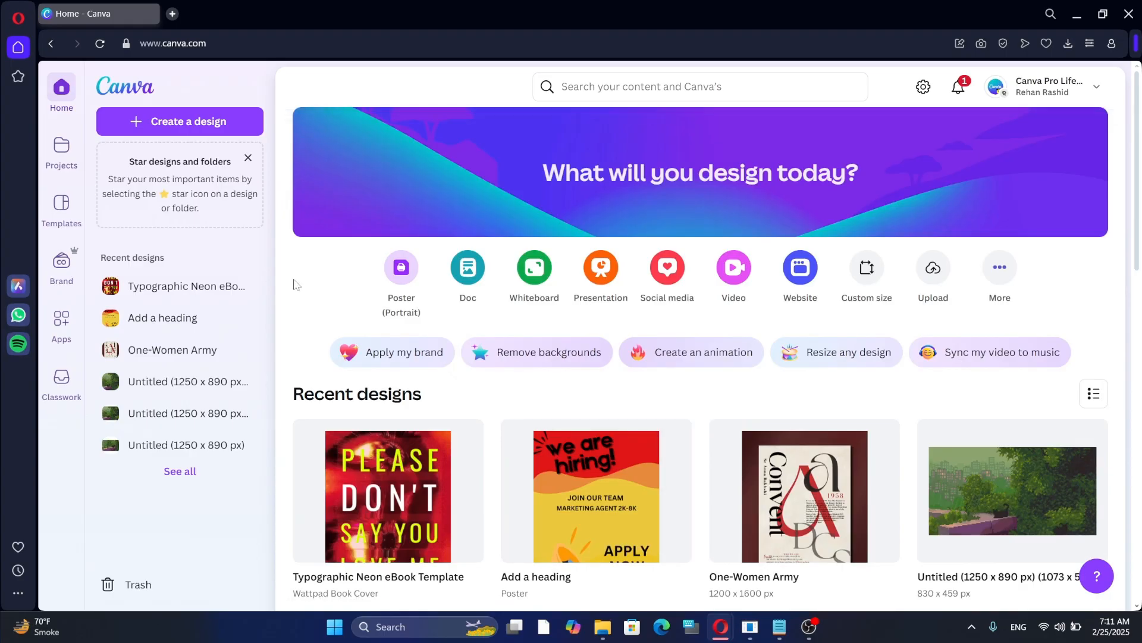
left_click(248, 158)
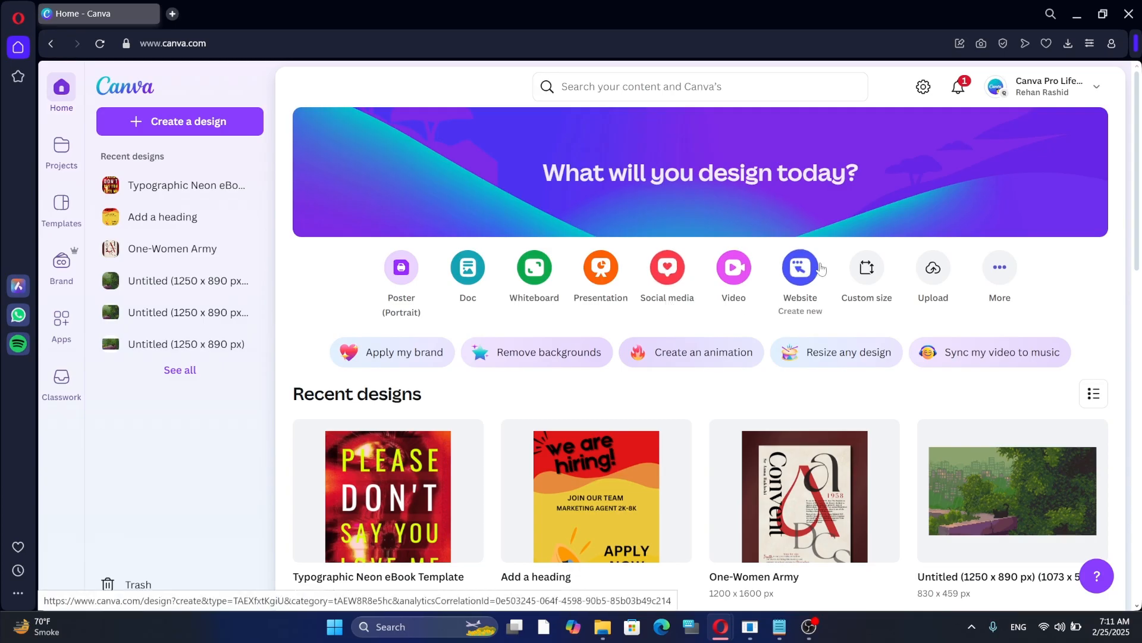
scroll(722, 303, "down", 3)
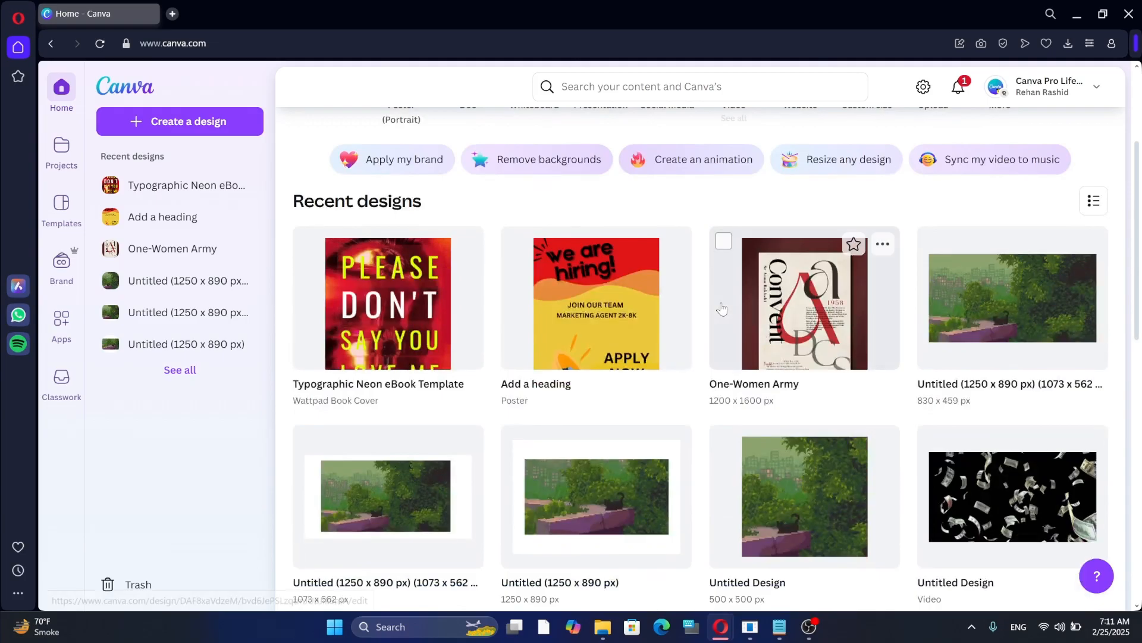
scroll(721, 304, "up", 3)
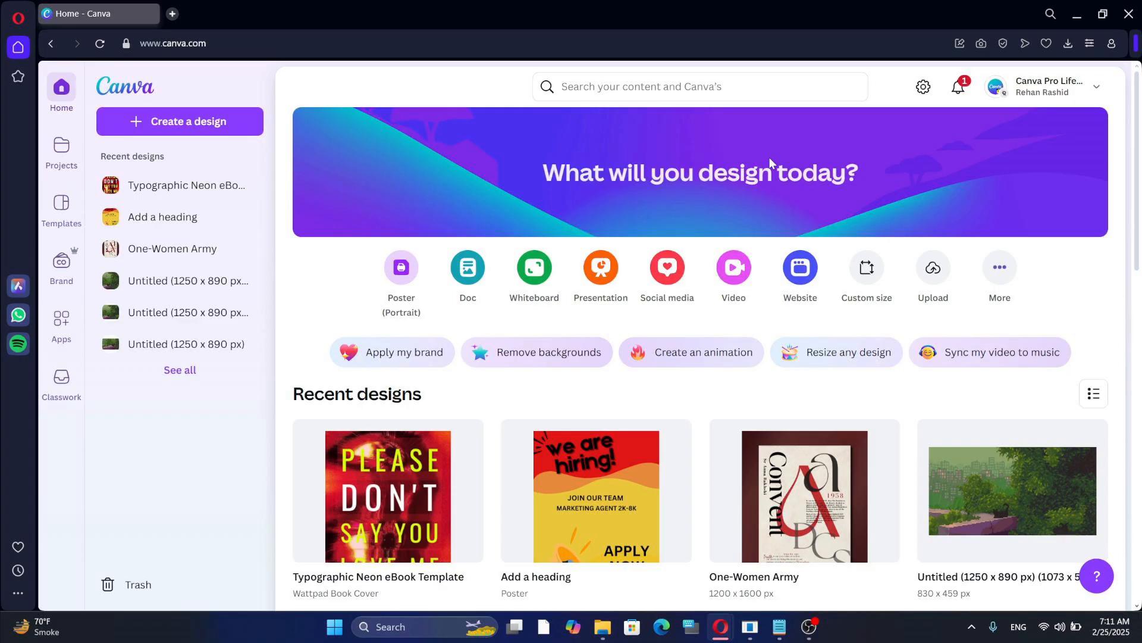
Step: Search the content and templates for "BROCHURES"
left_click(714, 86)
type("BROCHURES")
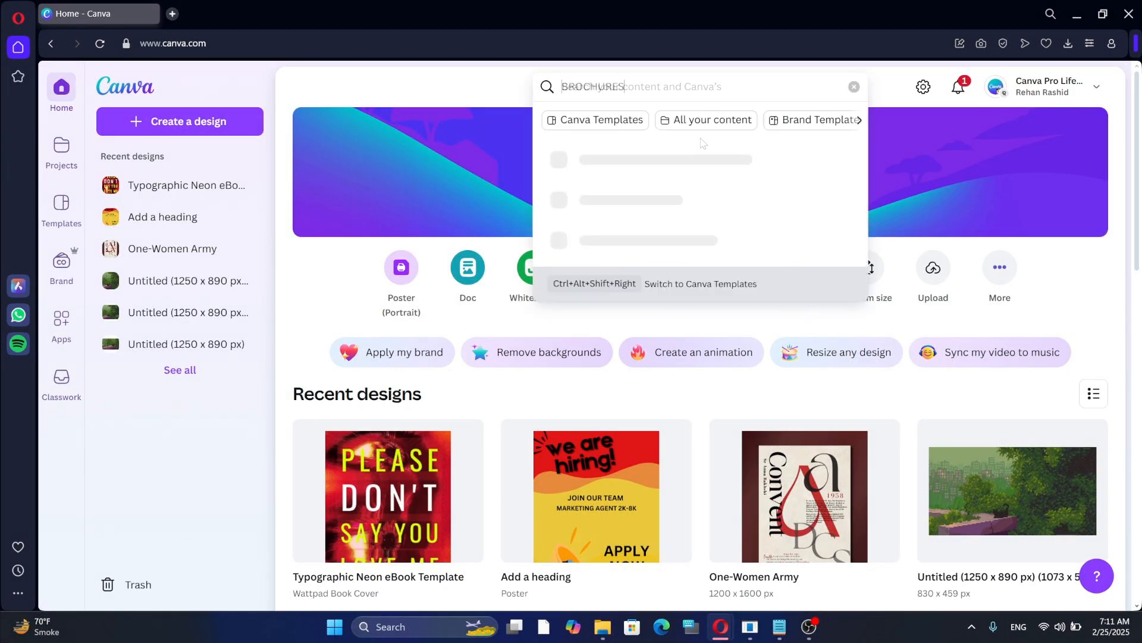
key("Return")
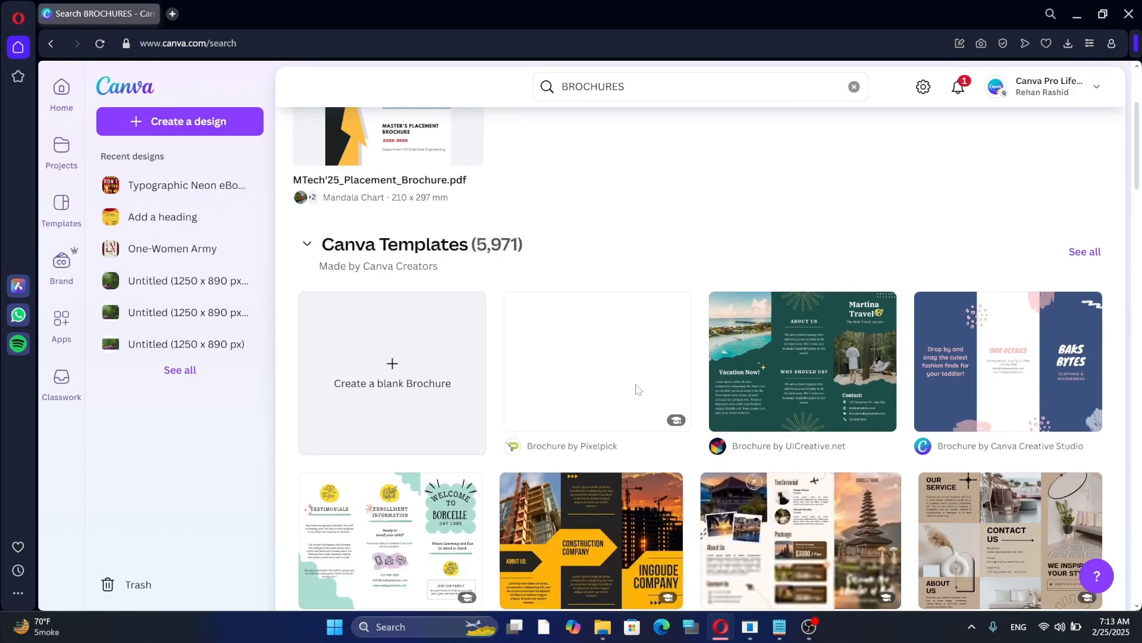
Step: Look through the brochure templates and create a blank brochure from the search results
scroll(532, 417, "down", 6)
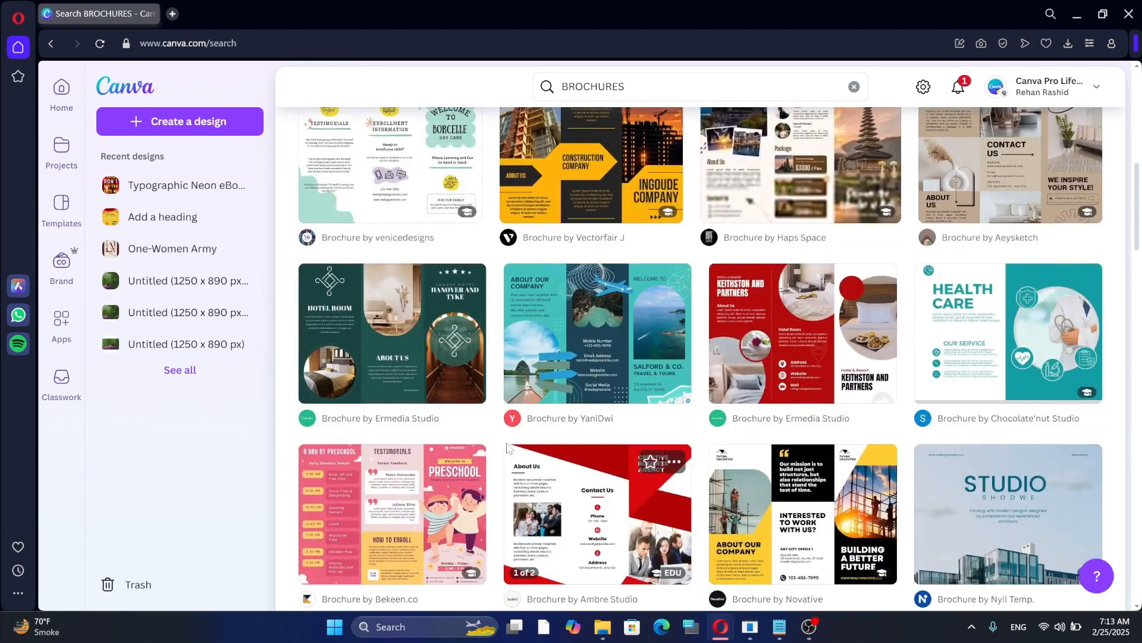
scroll(758, 502, "down", 8)
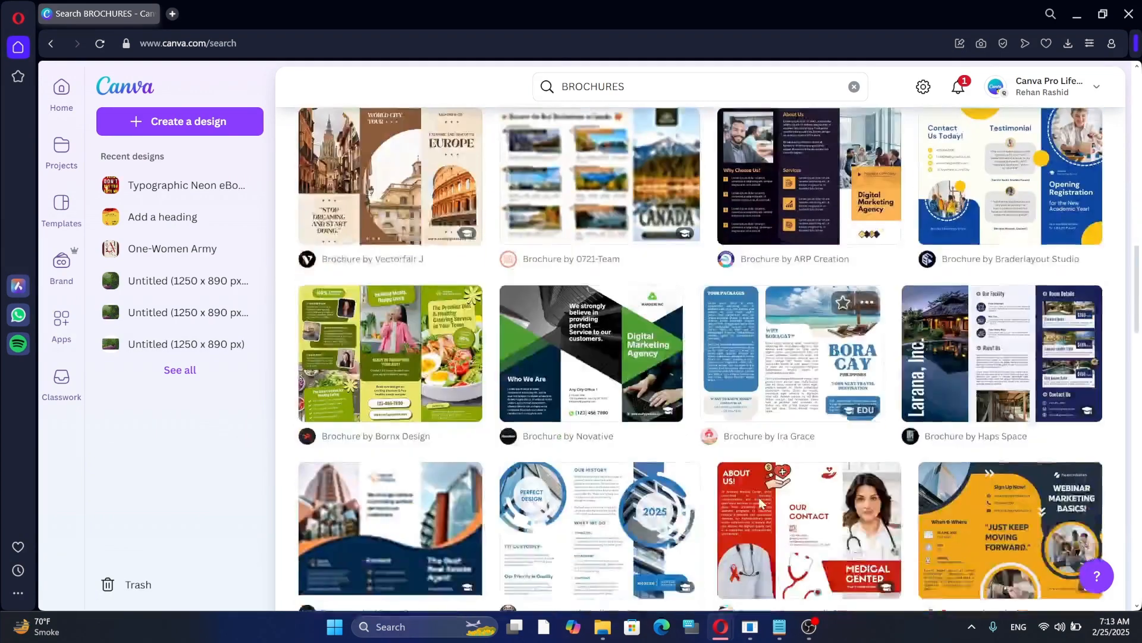
scroll(759, 497, "down", 4)
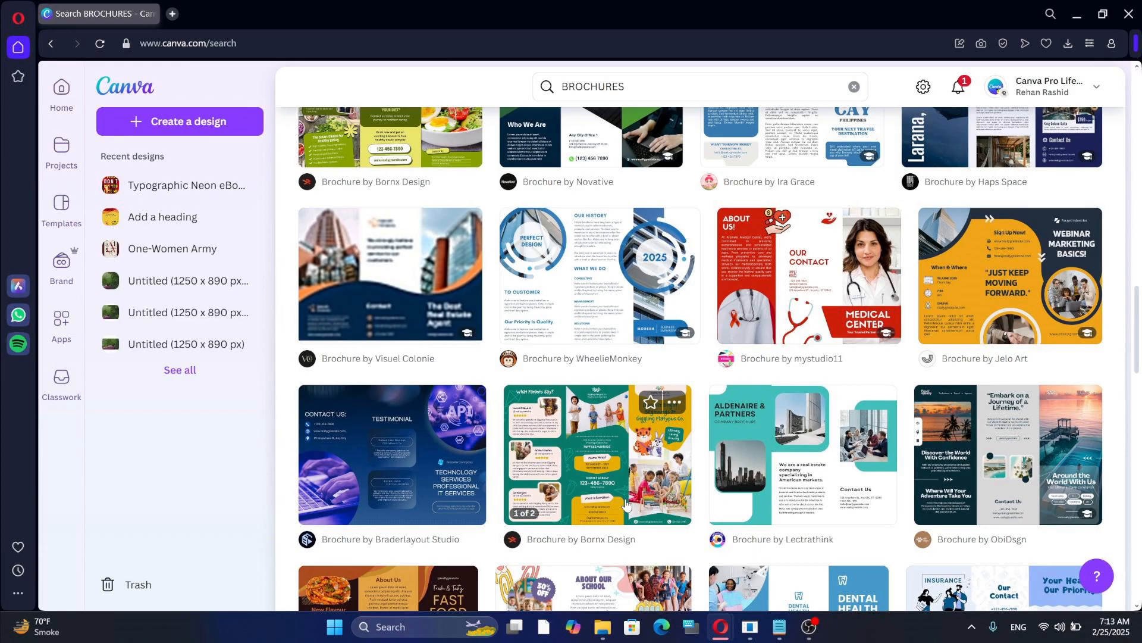
scroll(640, 479, "up", 5)
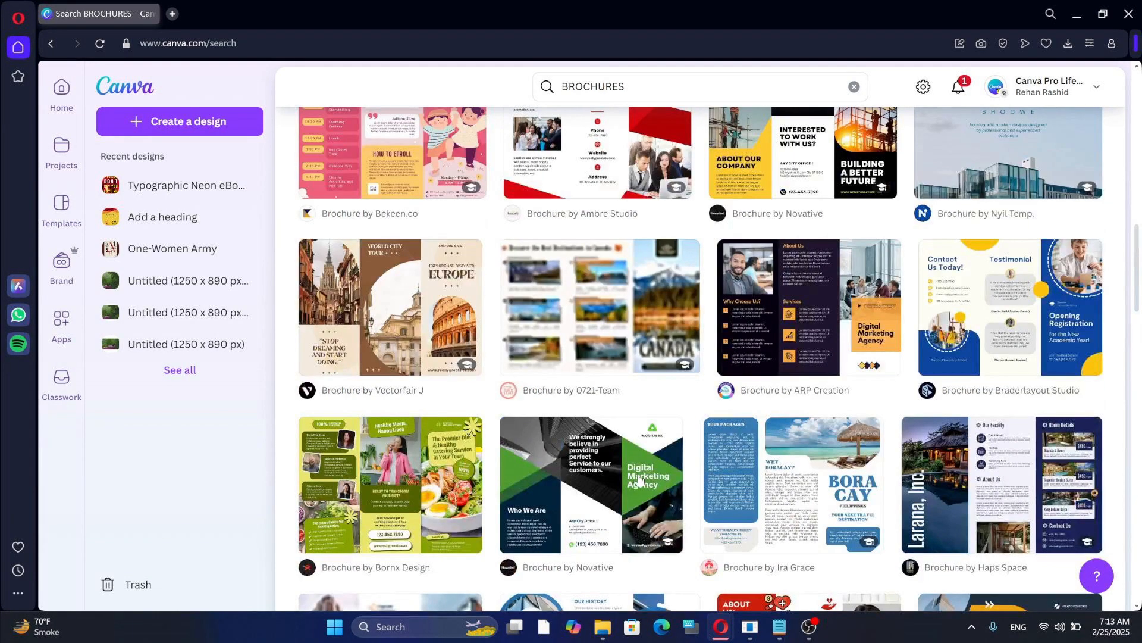
scroll(640, 479, "up", 5)
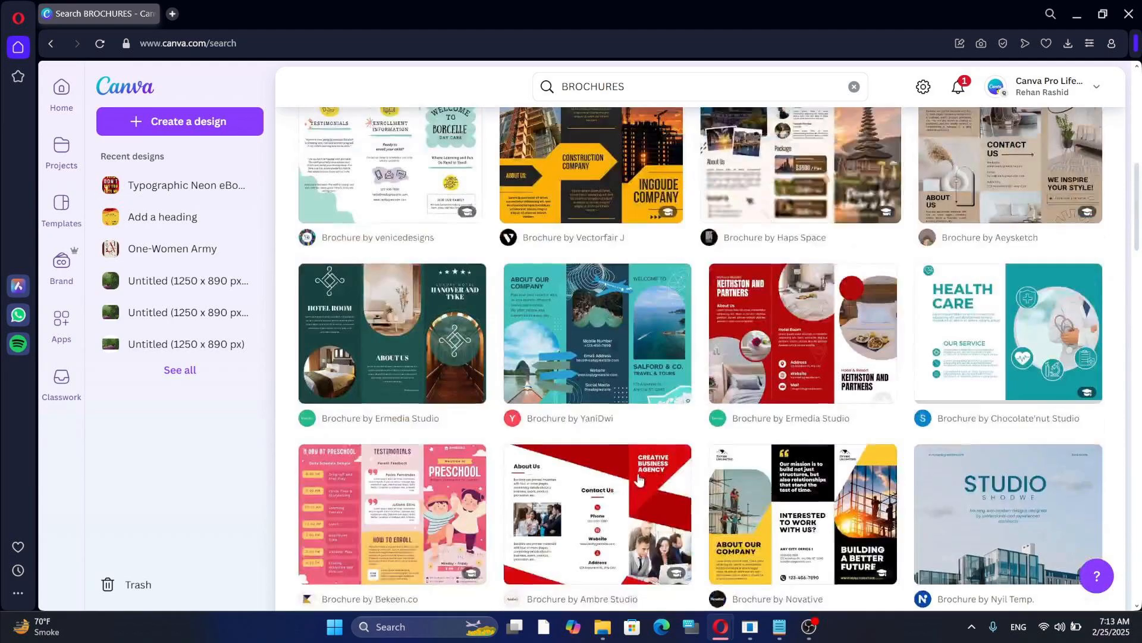
scroll(639, 479, "up", 8)
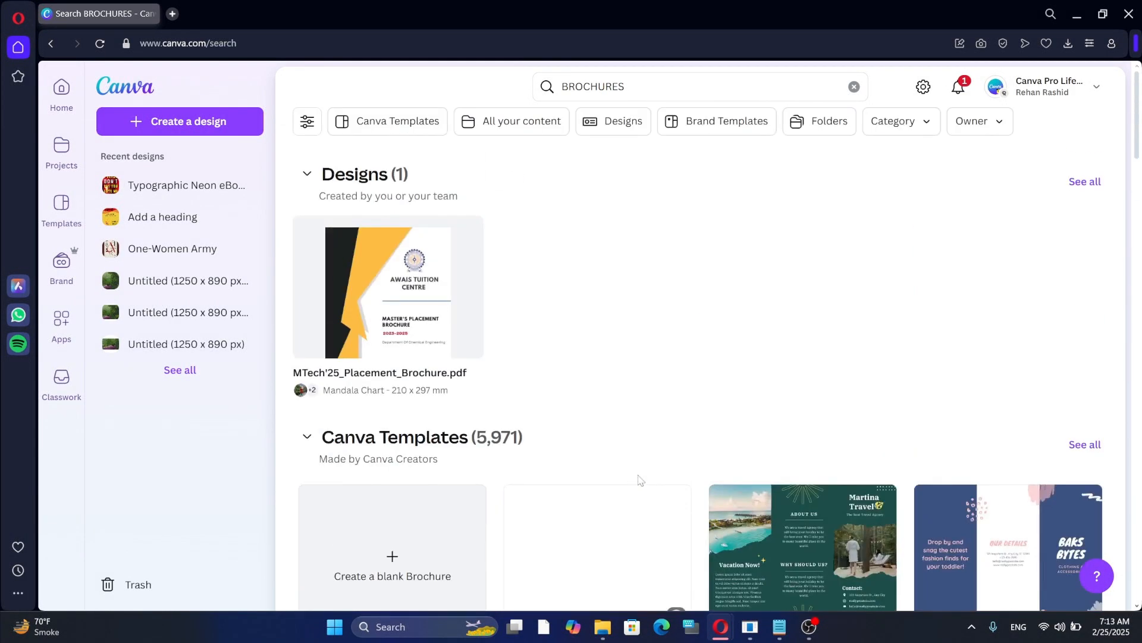
scroll(640, 479, "down", 3)
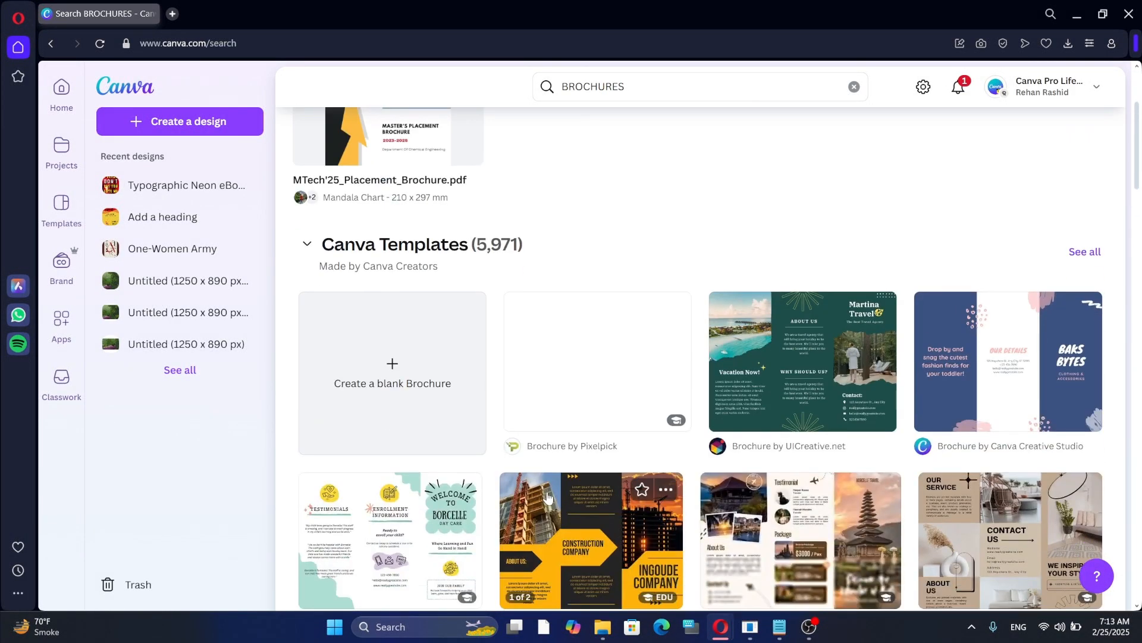
left_click(422, 381)
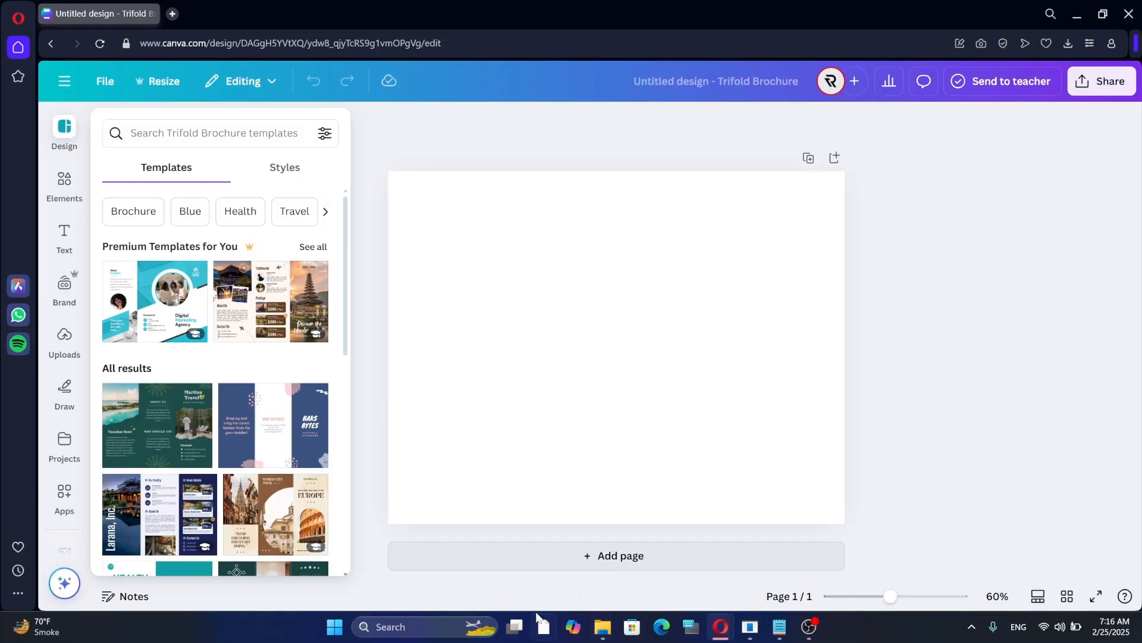
Step: Apply the first page of the Blue And White Professional Digital Marketing Agency Brochure template to the blank page
scroll(297, 417, "down", 5)
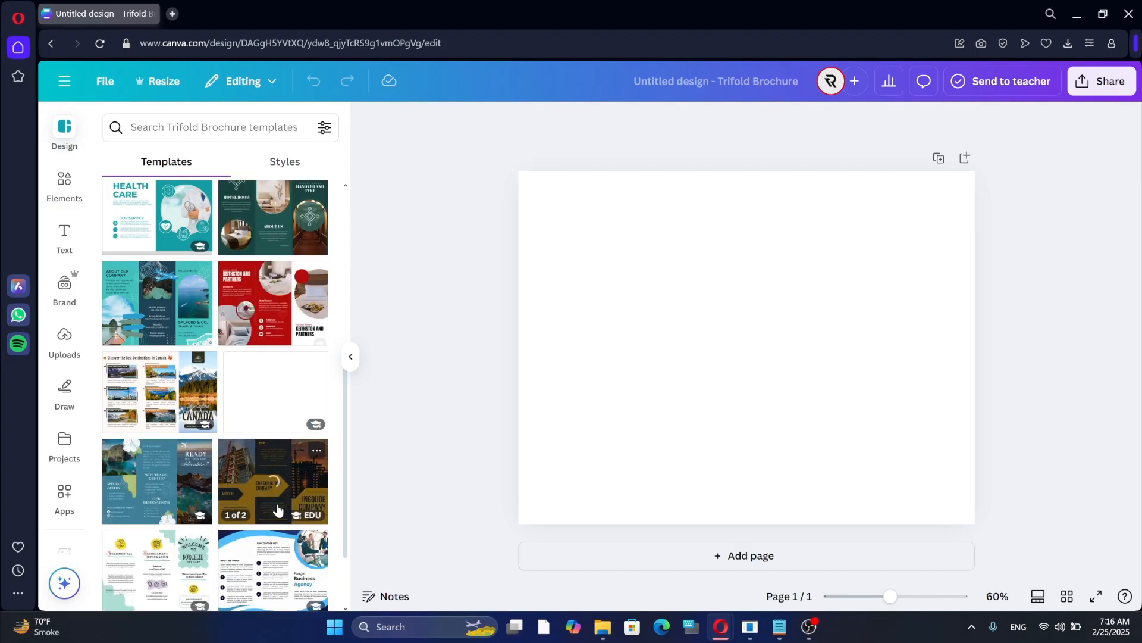
scroll(291, 452, "up", 3)
scroll(284, 501, "up", 5)
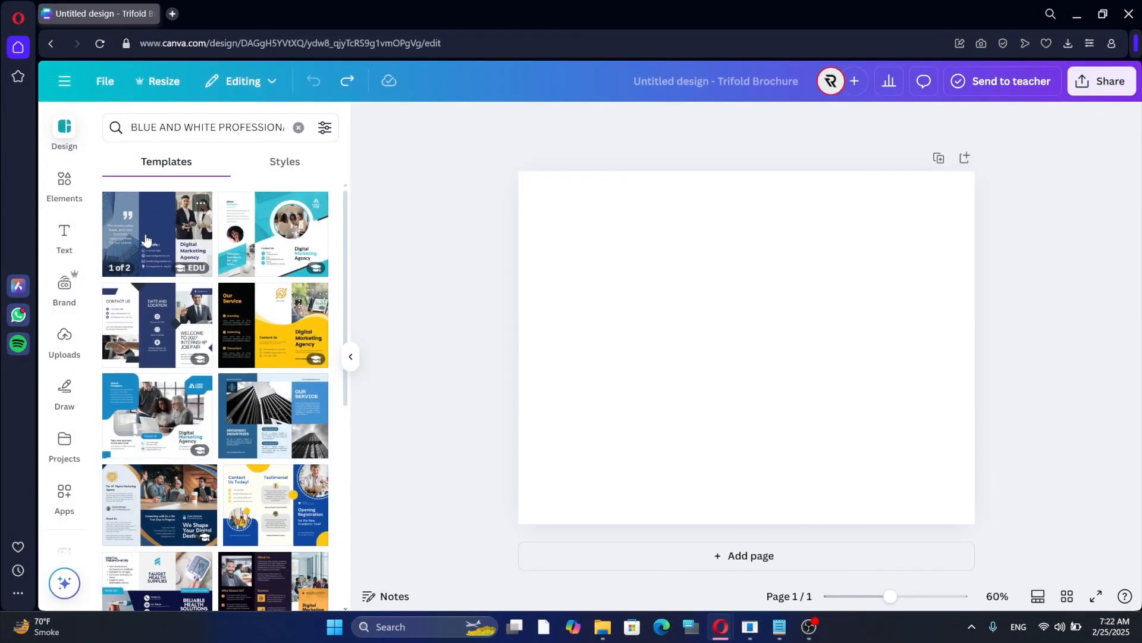
left_click(146, 240)
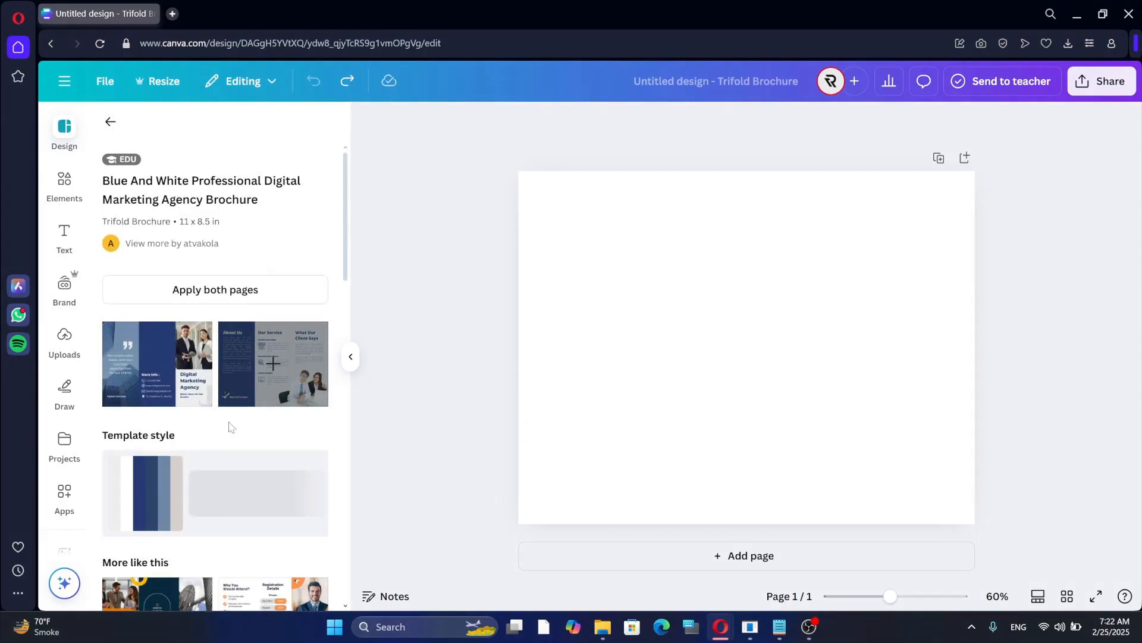
left_click(168, 379)
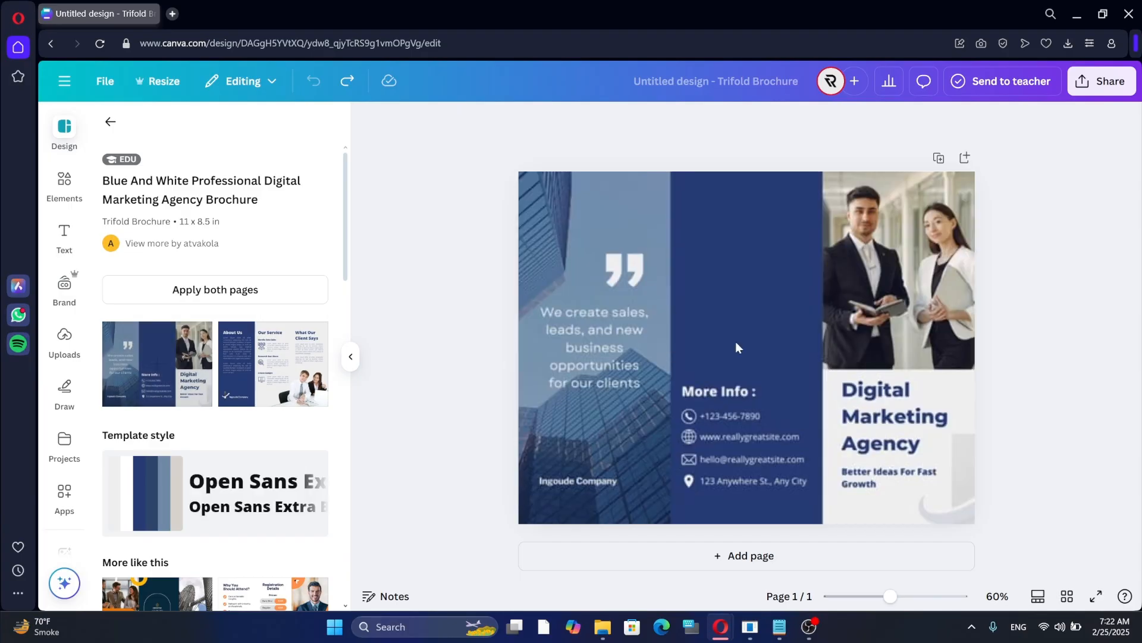
Step: Add a second page and apply the template's About Us and Our Service page to it
left_click(667, 556)
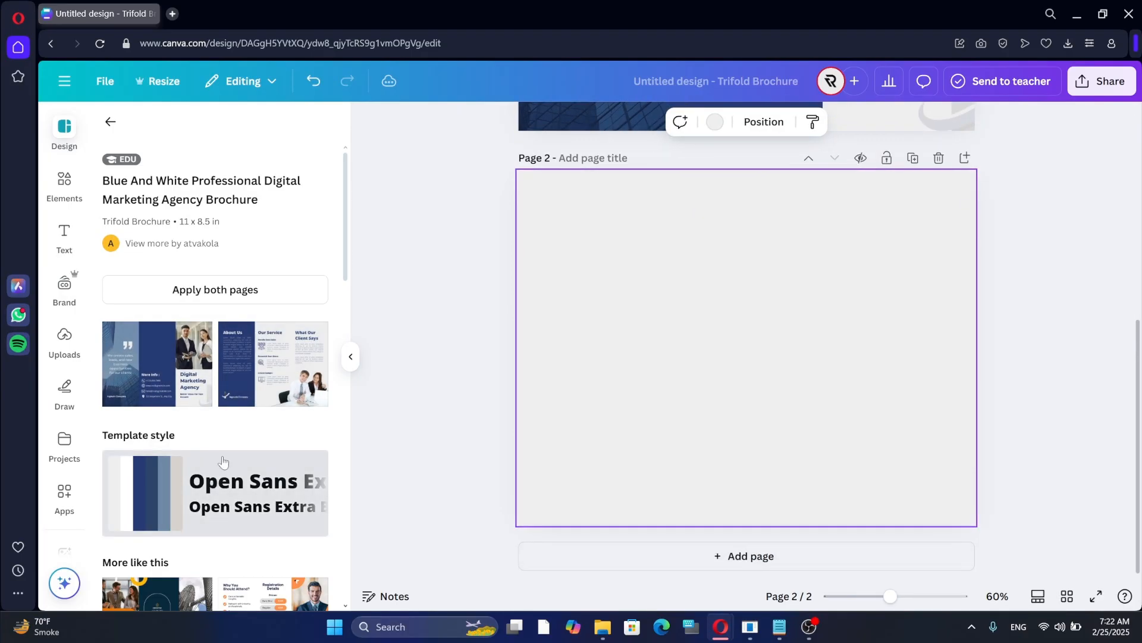
left_click(263, 374)
left_click(738, 371)
Step: Look over the layout and content of both brochure pages
scroll(732, 357, "up", 6)
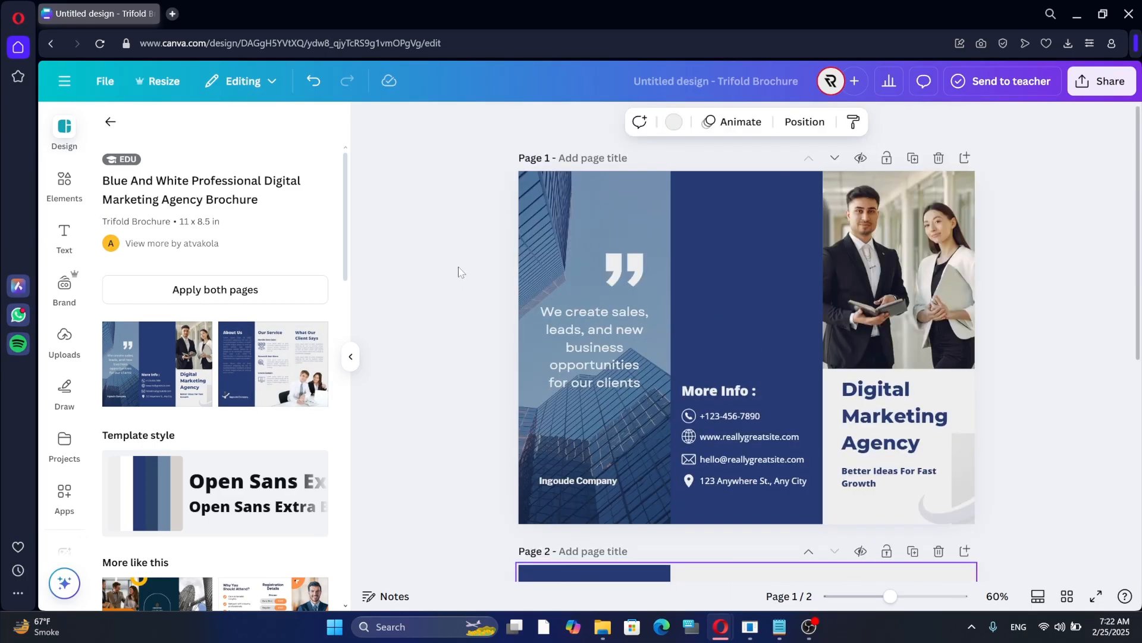
left_click(707, 240)
scroll(855, 545, "down", 6)
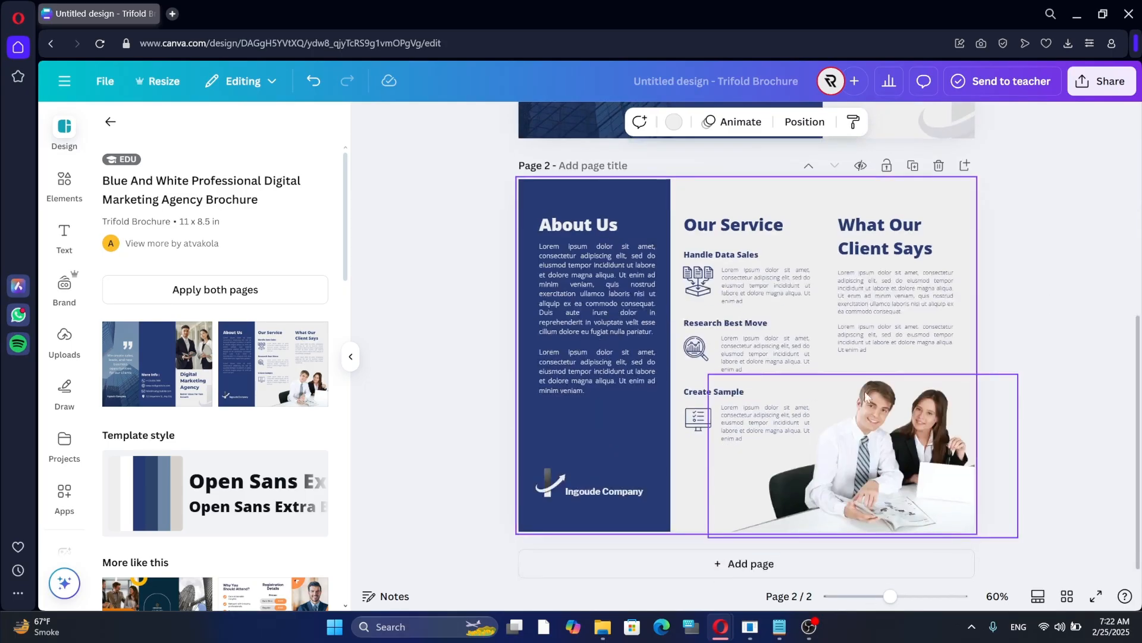
scroll(714, 417, "up", 6)
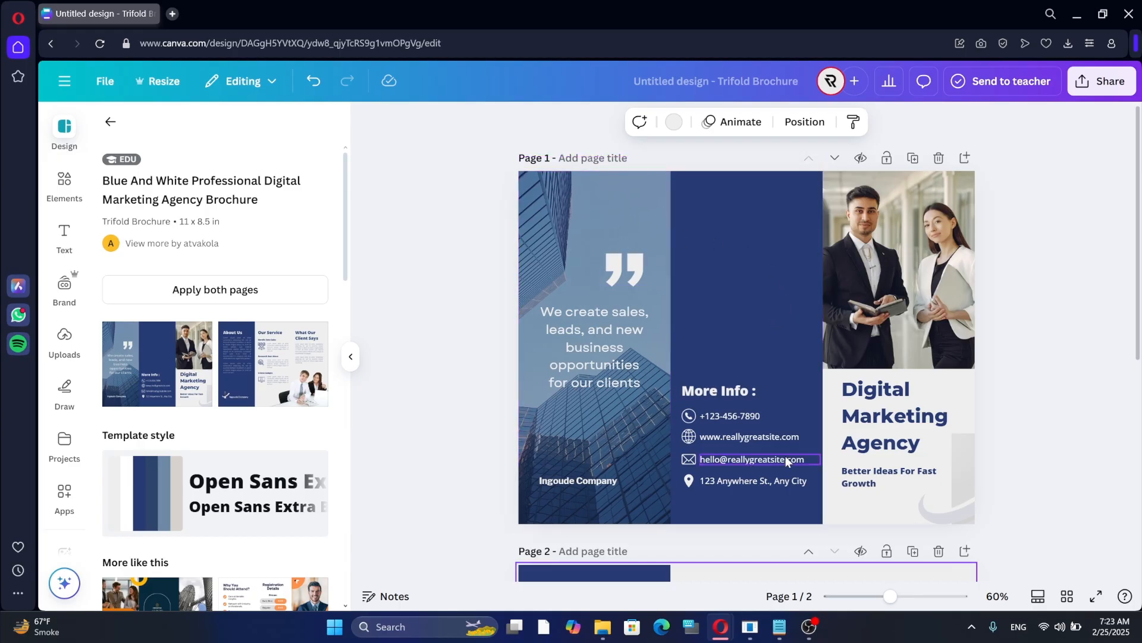
scroll(787, 455, "down", 6)
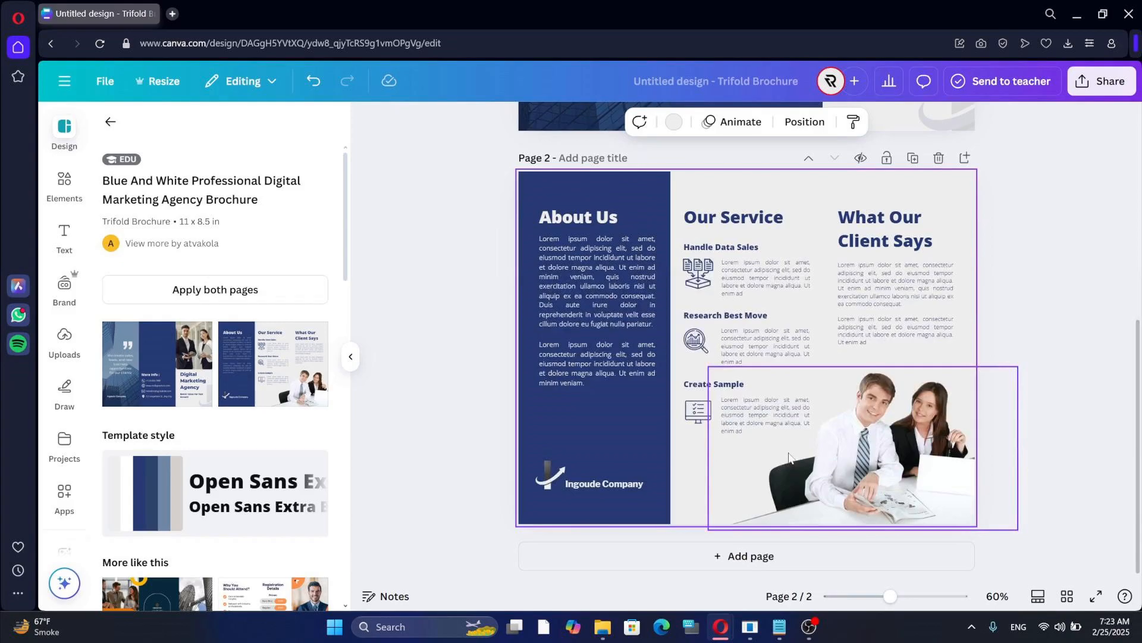
scroll(789, 456, "up", 6)
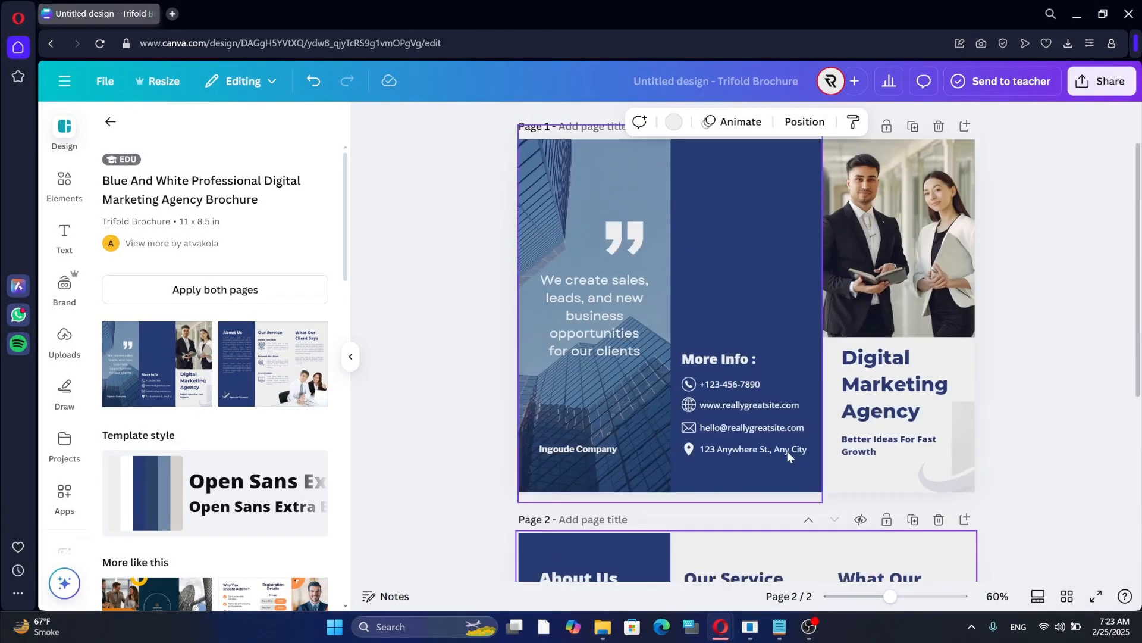
Step: Recolour the blue background shape on page 1 to the custom dark purple #4D1246
left_click(723, 252)
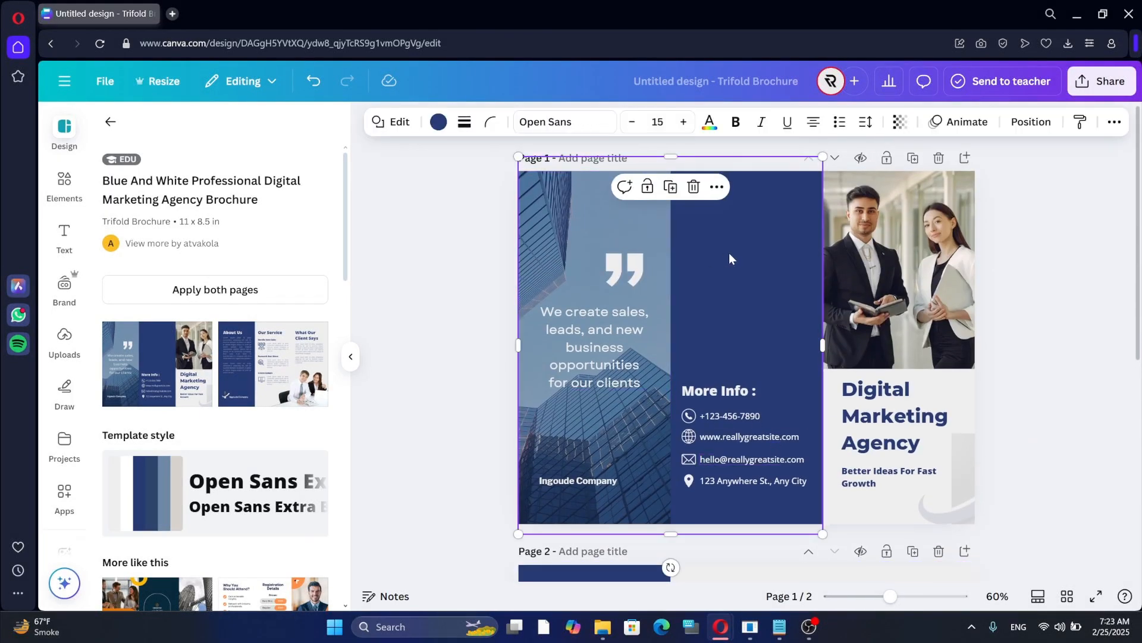
left_click(439, 122)
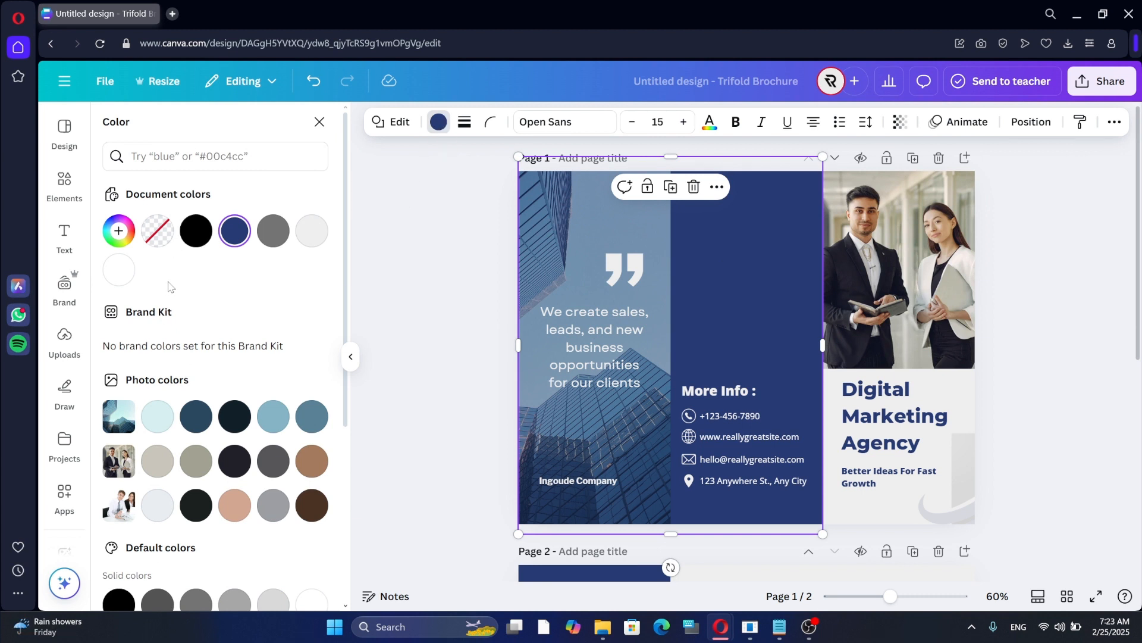
left_click(119, 231)
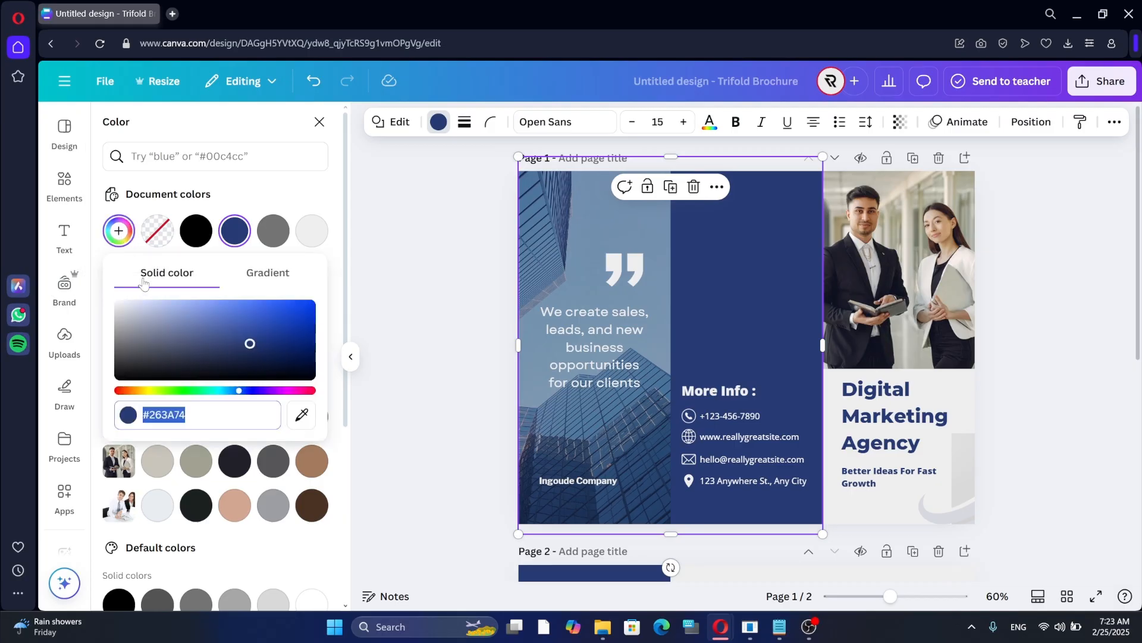
left_click(149, 391)
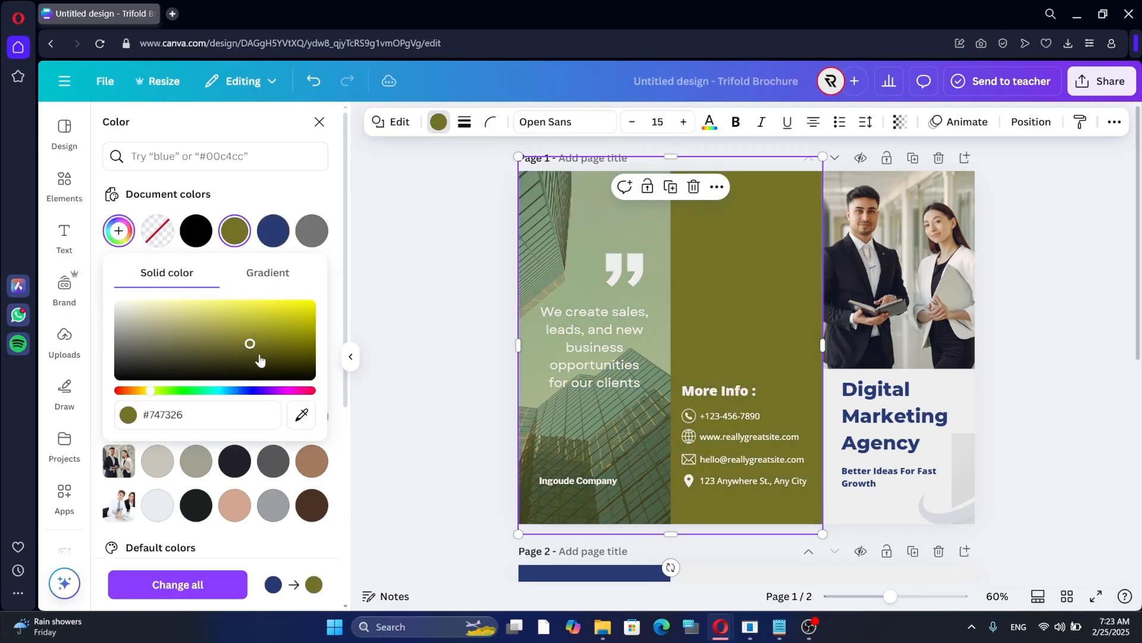
left_click(286, 390)
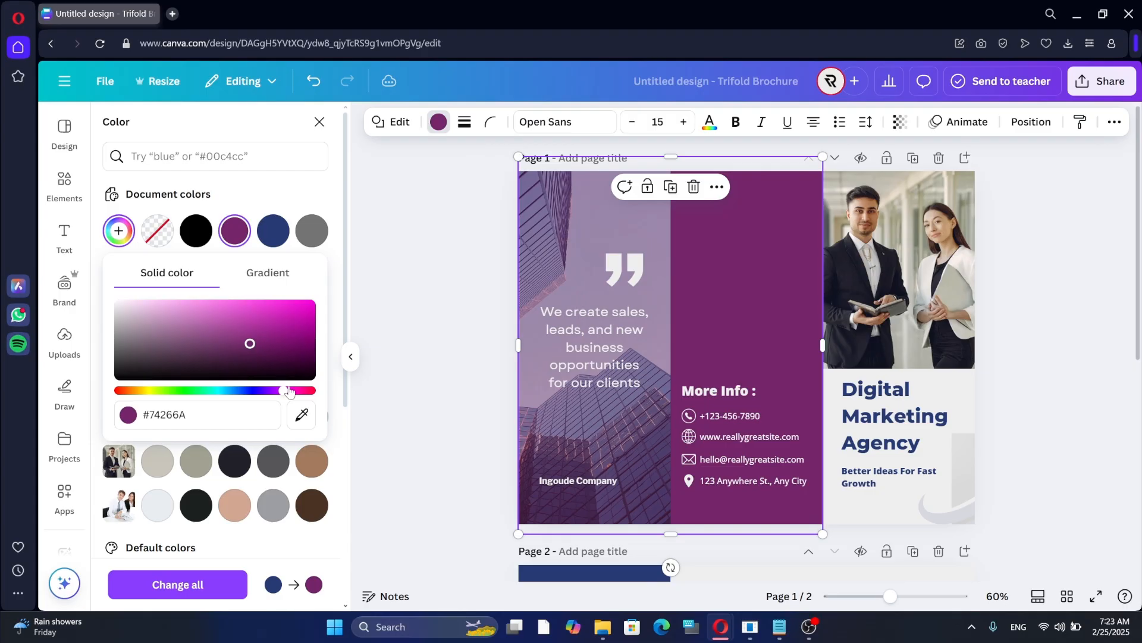
left_click(269, 355)
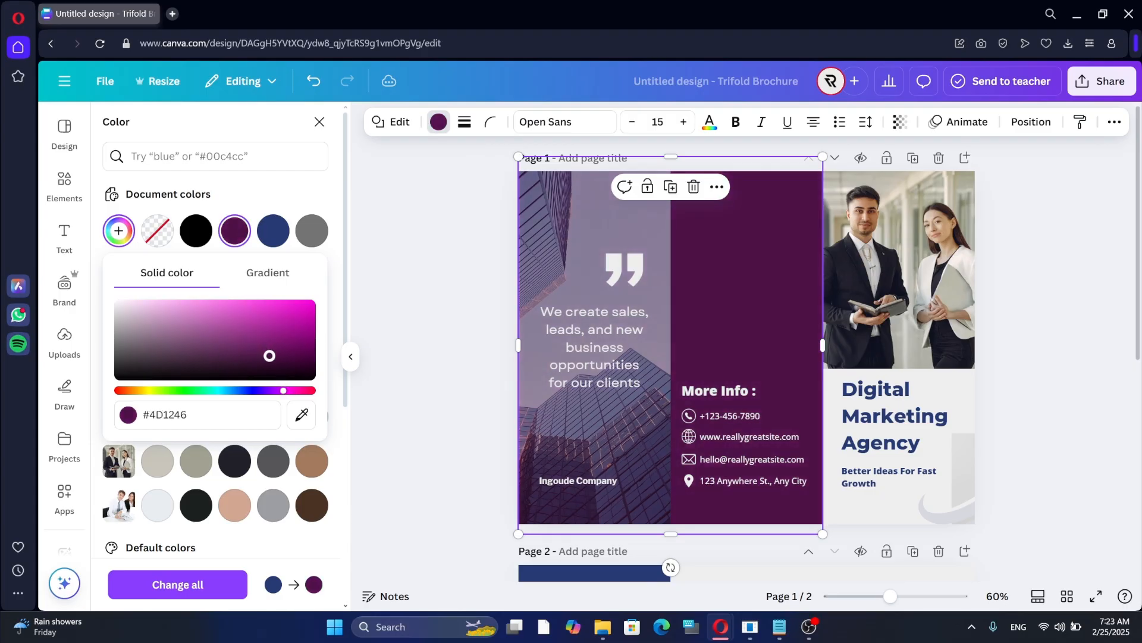
Step: Recolour the blue About Us panel on page 2 with the dark purple document colour
left_click(389, 285)
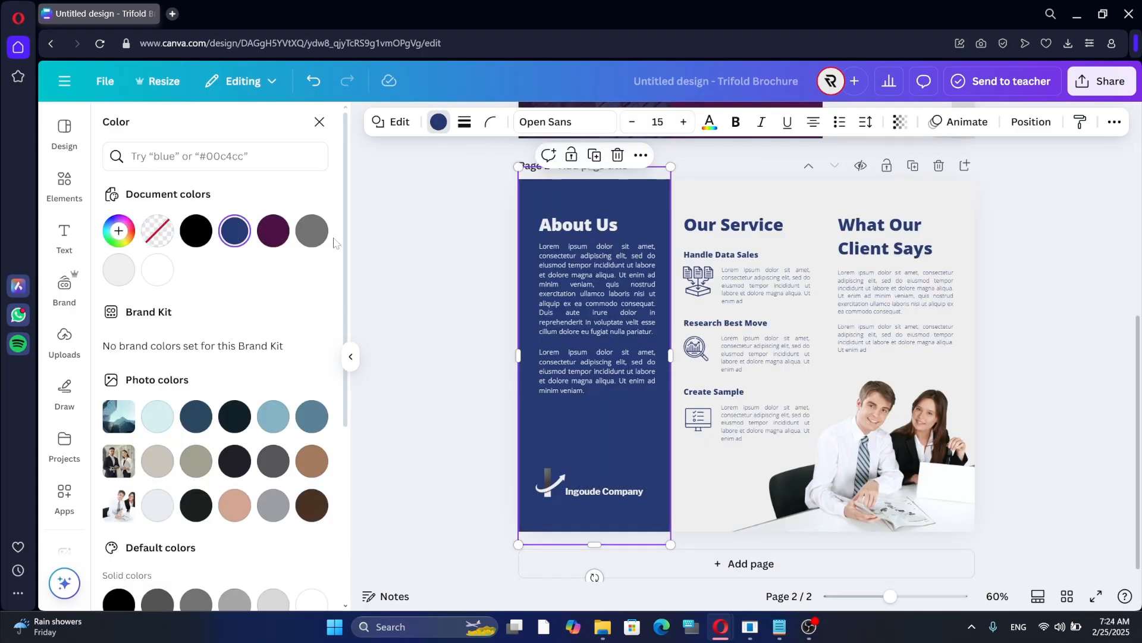
left_click(273, 230)
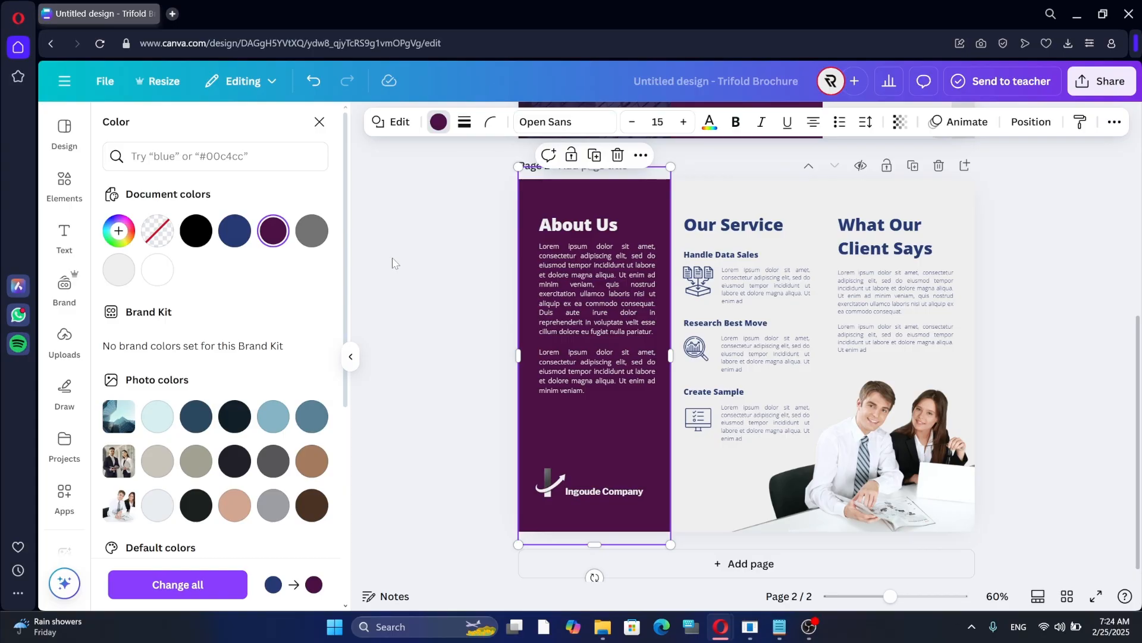
Step: Recolour the Our Service and What Our Client Says headings on page 2 with the dark purple document colour
left_click_drag(689, 194, 937, 329)
left_click_drag(708, 463, 717, 405)
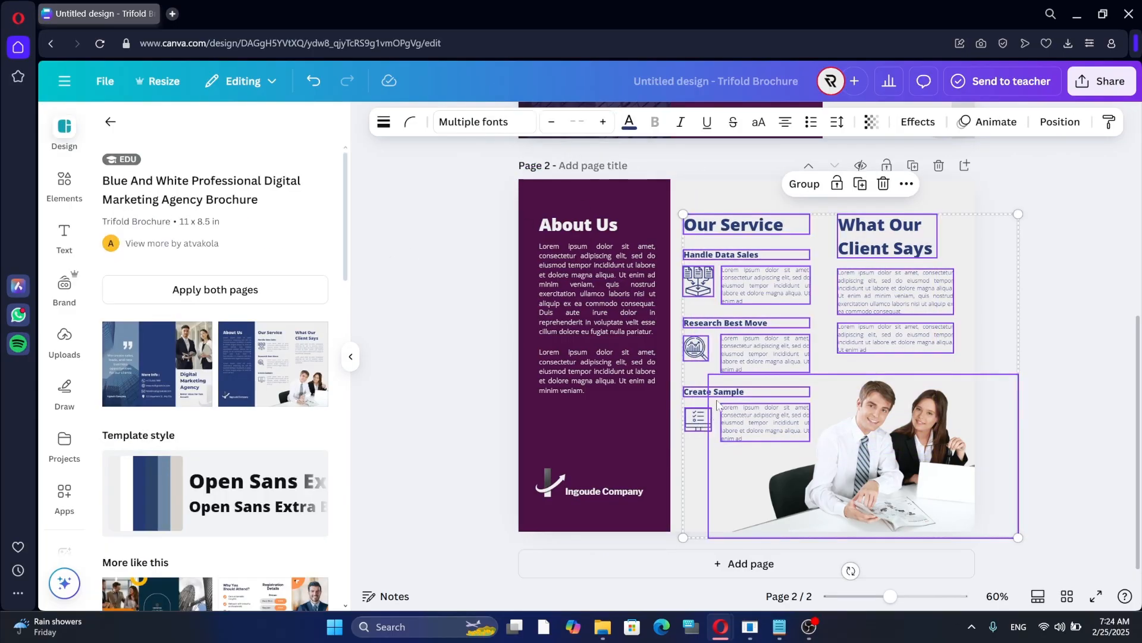
left_click(629, 123)
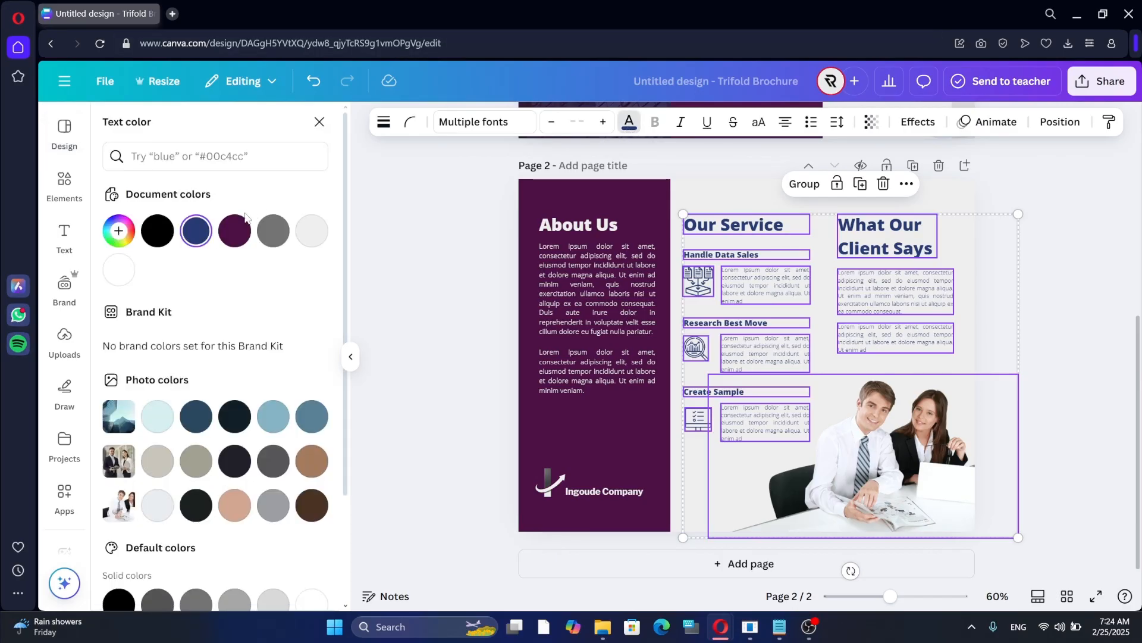
left_click(235, 230)
key("Escape")
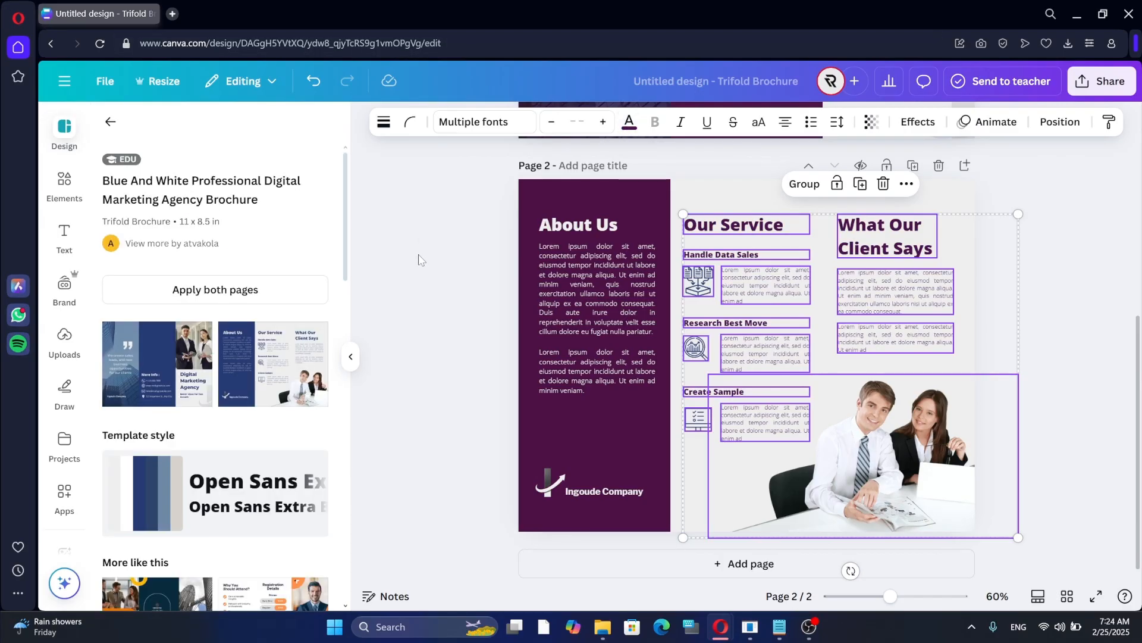
left_click(1023, 301)
Step: Recolour the cover title and tagline on page 1 with the dark purple document colour
scroll(1028, 302, "up", 5)
key("ctrl+z")
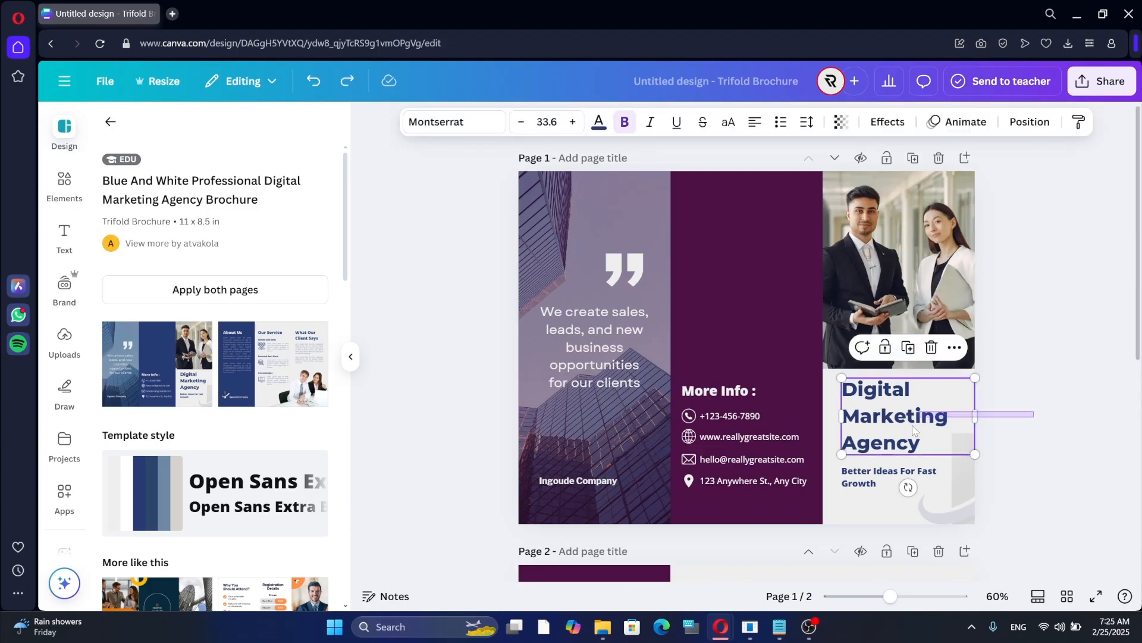
key("ctrl+z")
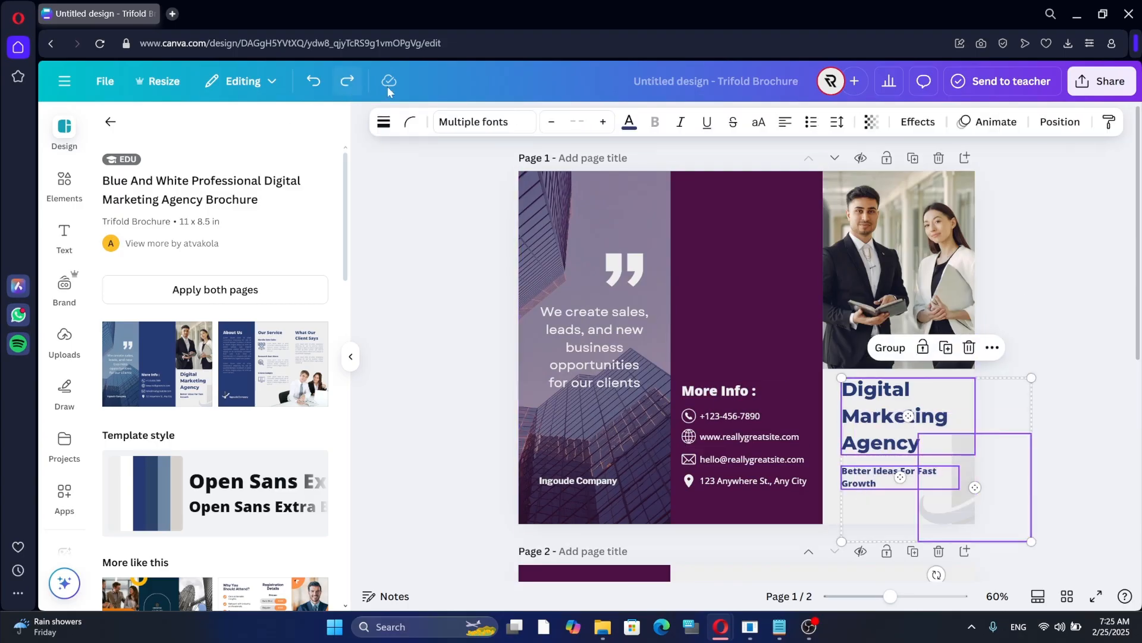
left_click(629, 121)
left_click(235, 230)
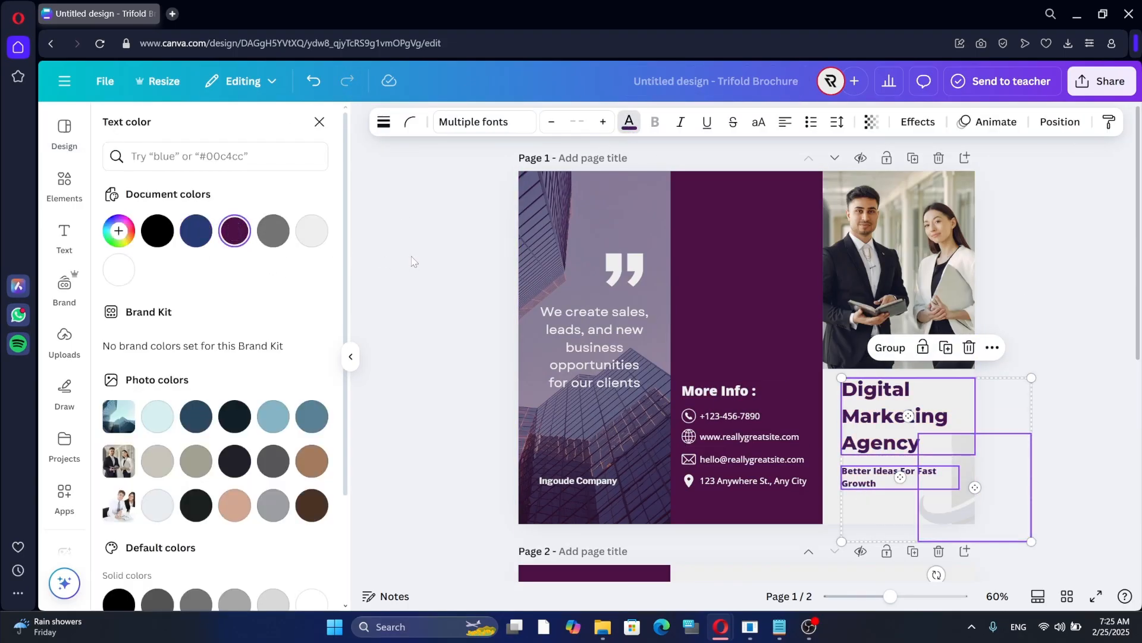
key("Escape")
left_click(1036, 253)
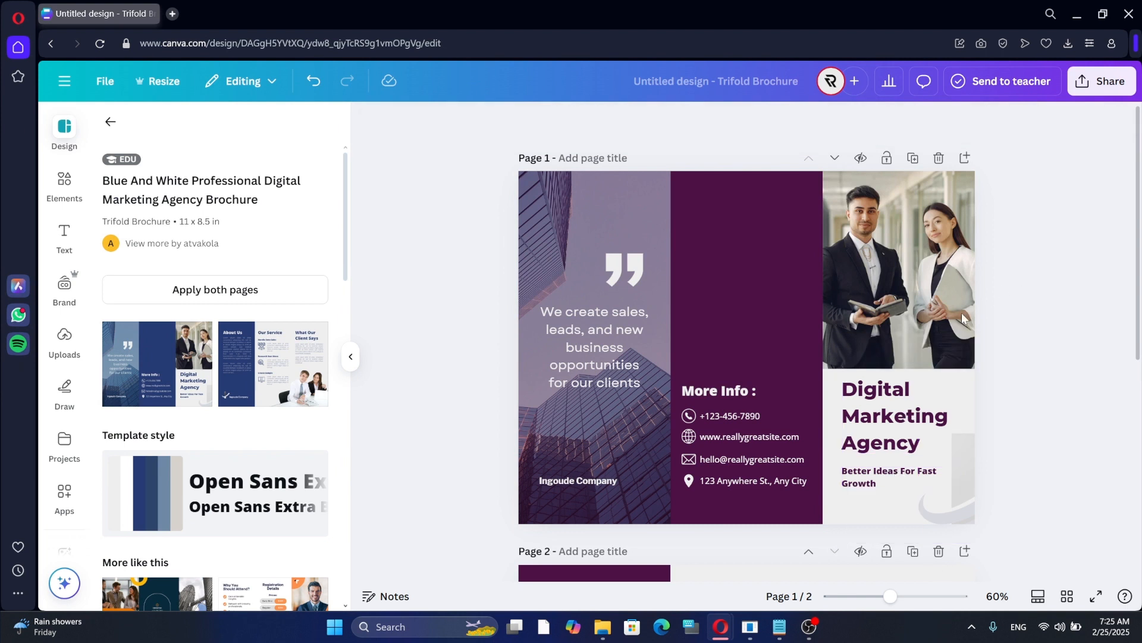
Step: Replace the cover title with "YOUTUBE AUTOMATION COMPANY", widening and repositioning its text box so each word fits on one line
left_click(864, 432)
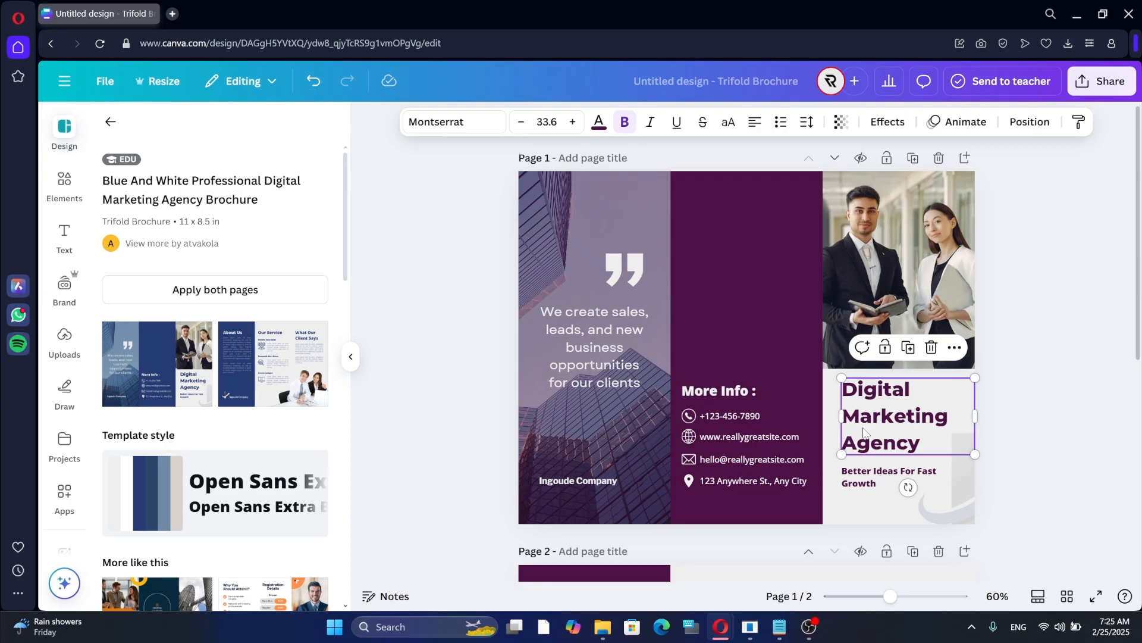
type("YOUTUBE AUTOMATION C")
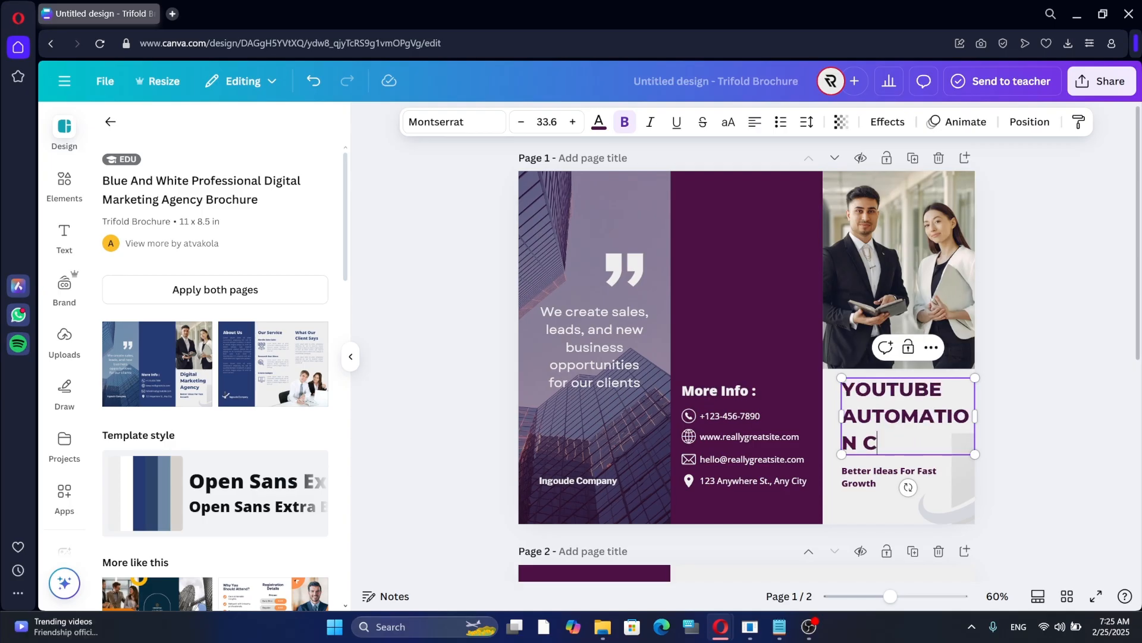
type("OMPANY")
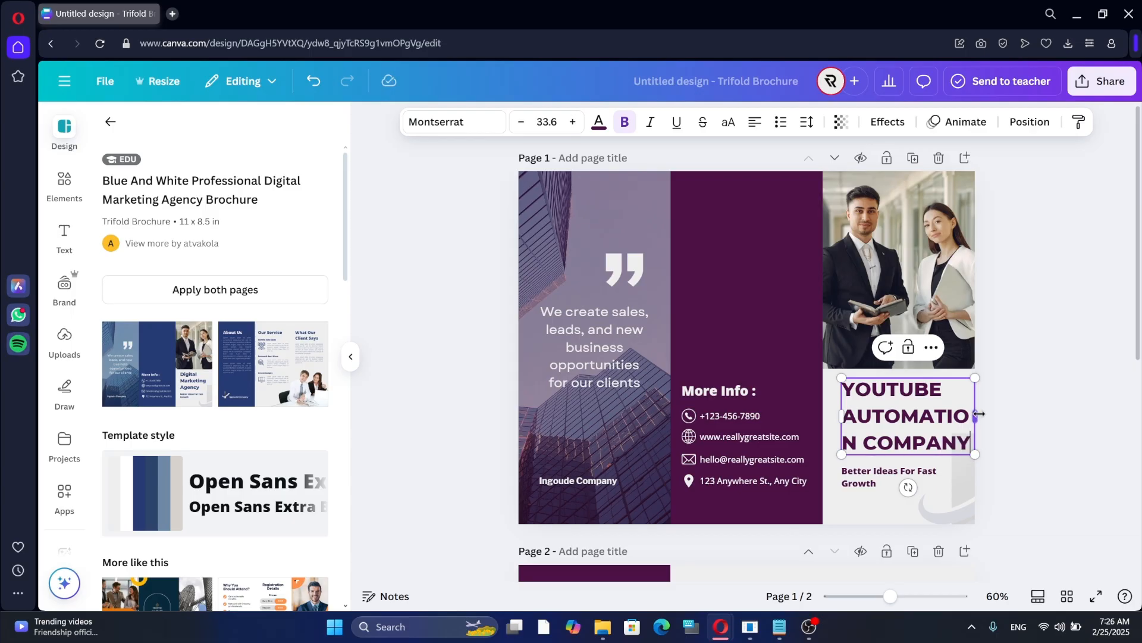
left_click_drag(979, 413, 984, 414)
mouse_move(894, 415)
left_mouse_down()
mouse_move(912, 415)
mouse_move(896, 405)
left_mouse_up()
left_click(1046, 405)
left_click(904, 410)
left_click(1064, 424)
Step: Replace the tagline under the cover title with "GROW YOUR YOUTUBE BUISNESS"
triple_click(887, 479)
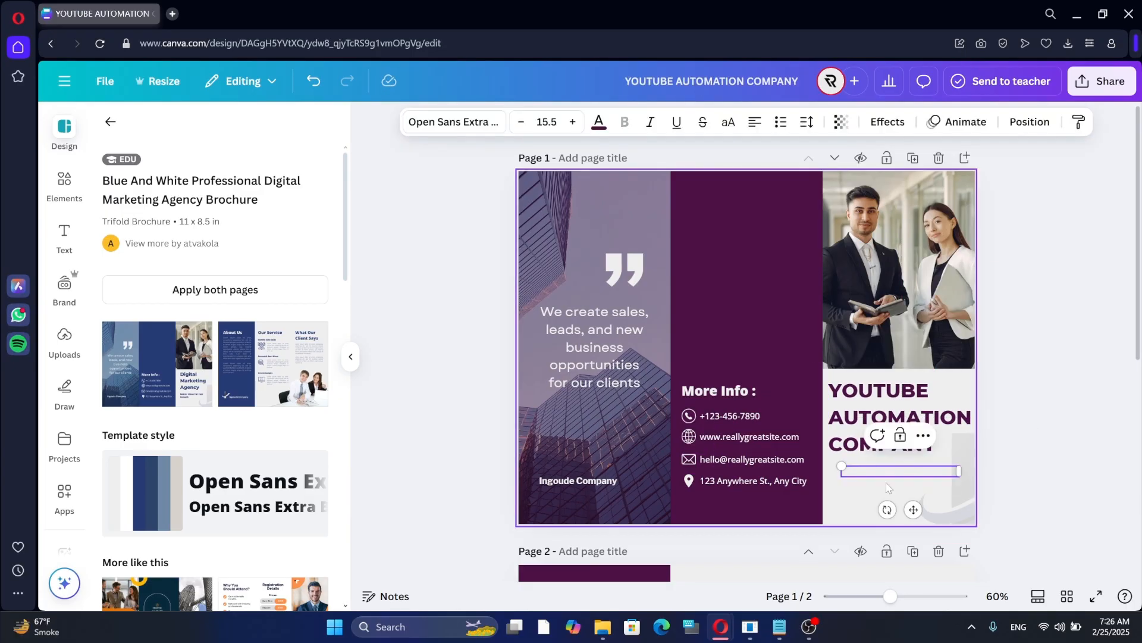
type("GROW YOUR YOUTUBE BUISNESS")
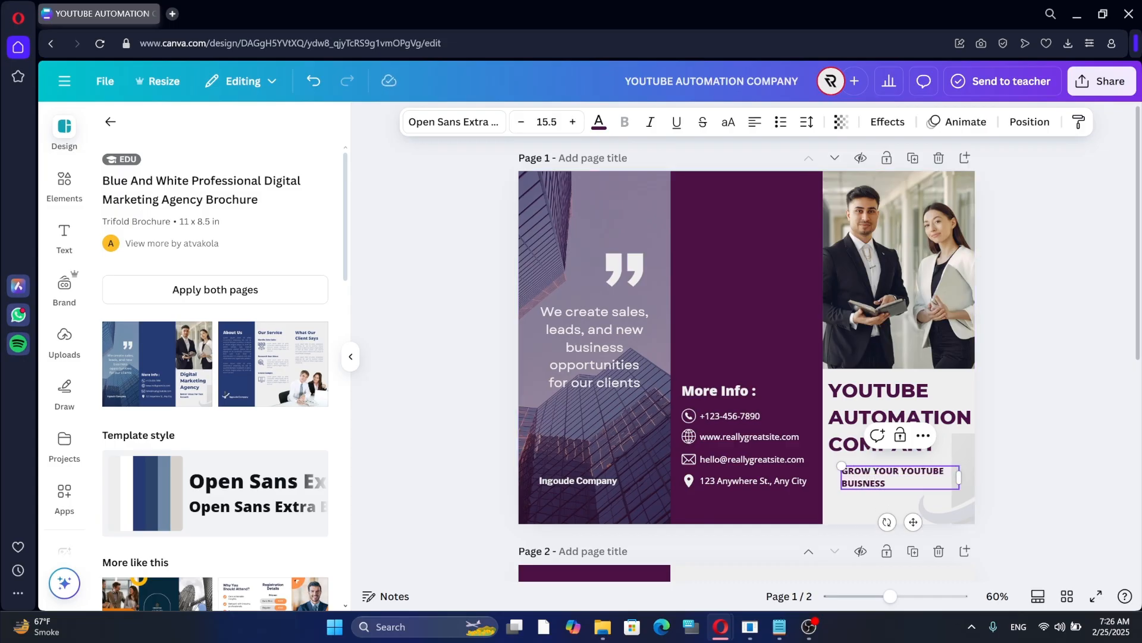
left_click(1038, 505)
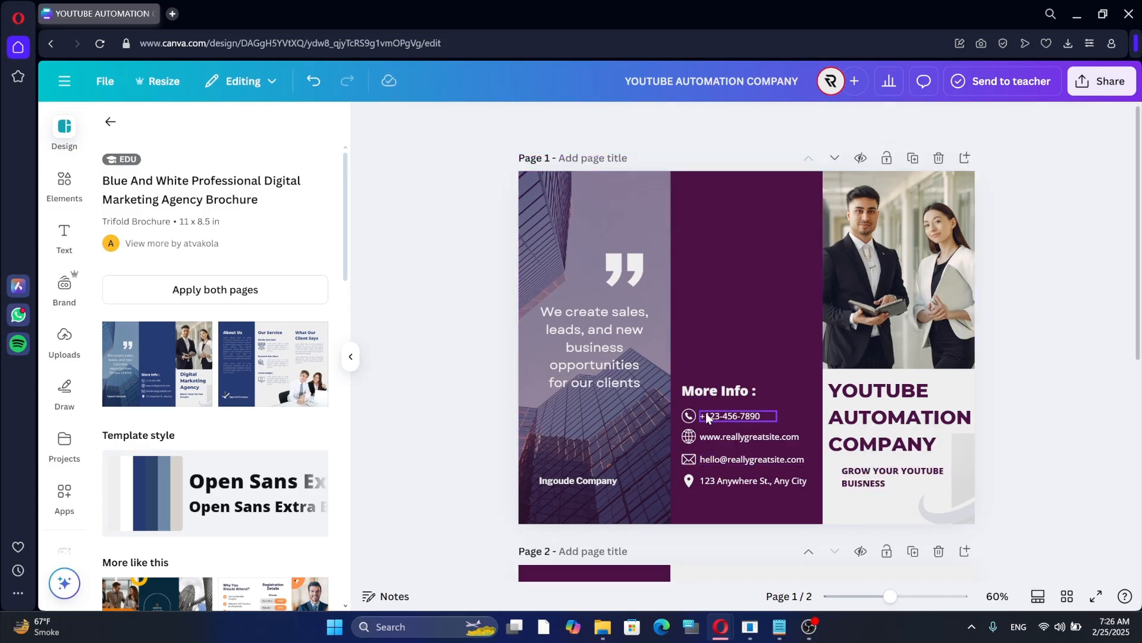
left_click(731, 417)
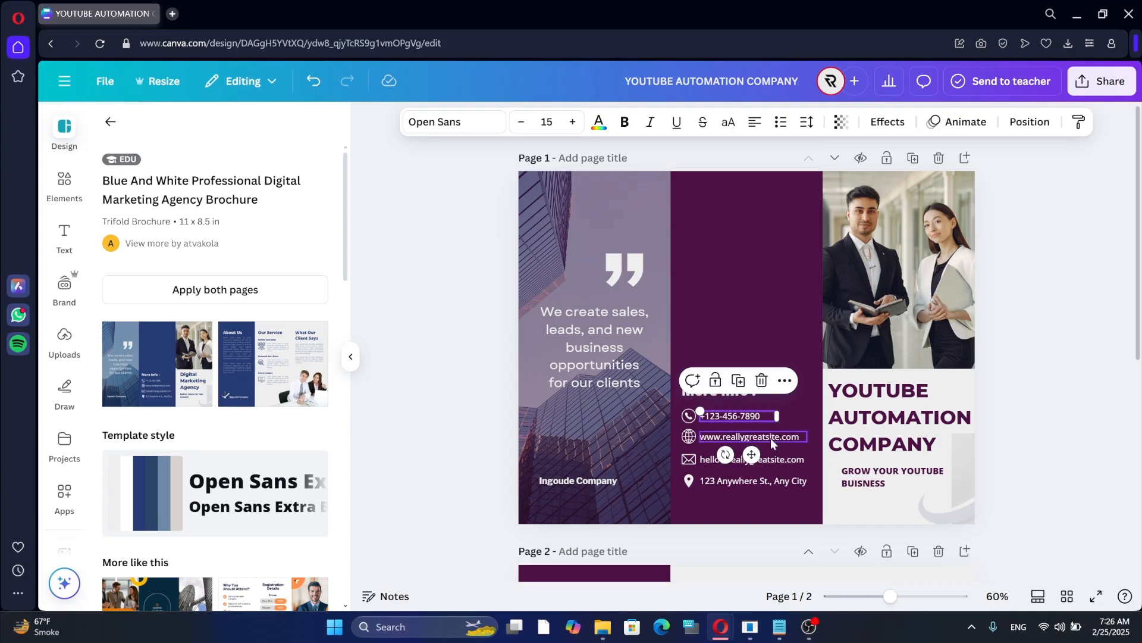
left_click(708, 461)
left_click(732, 501)
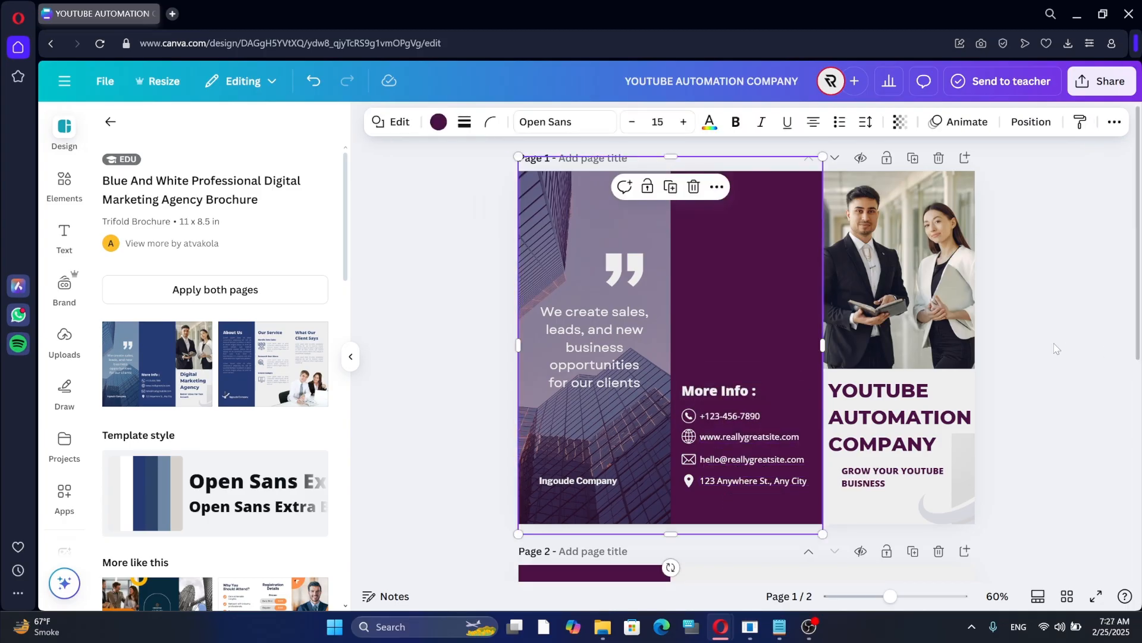
Step: Search the graphics elements for "LIKEDIN" and add the black circular outline "in" icon to page 1
left_click(64, 183)
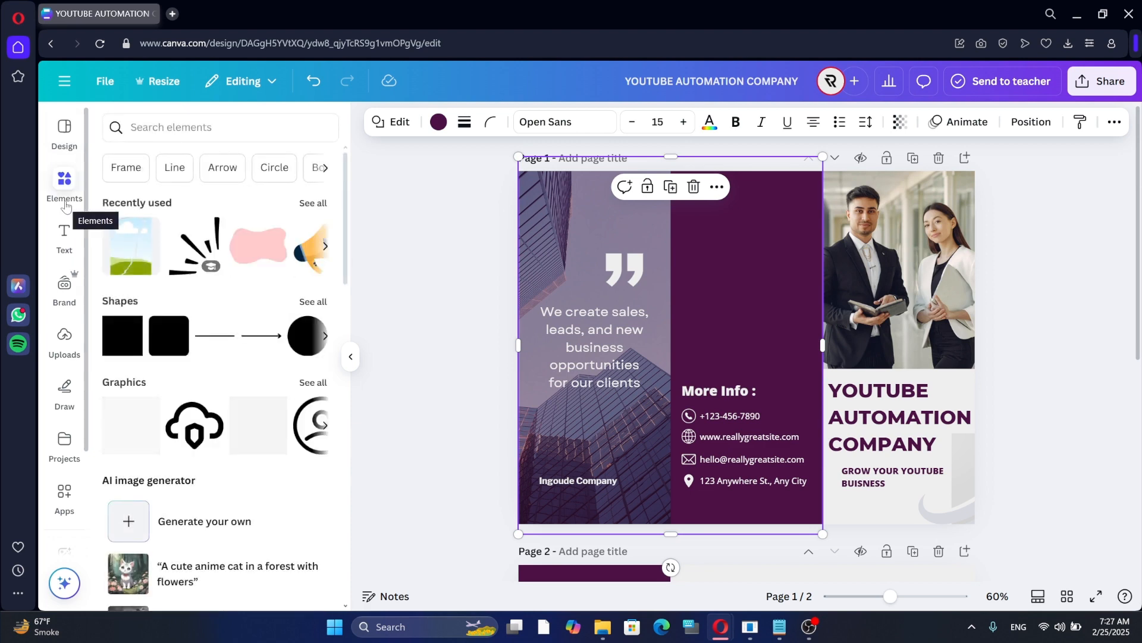
left_click(221, 127)
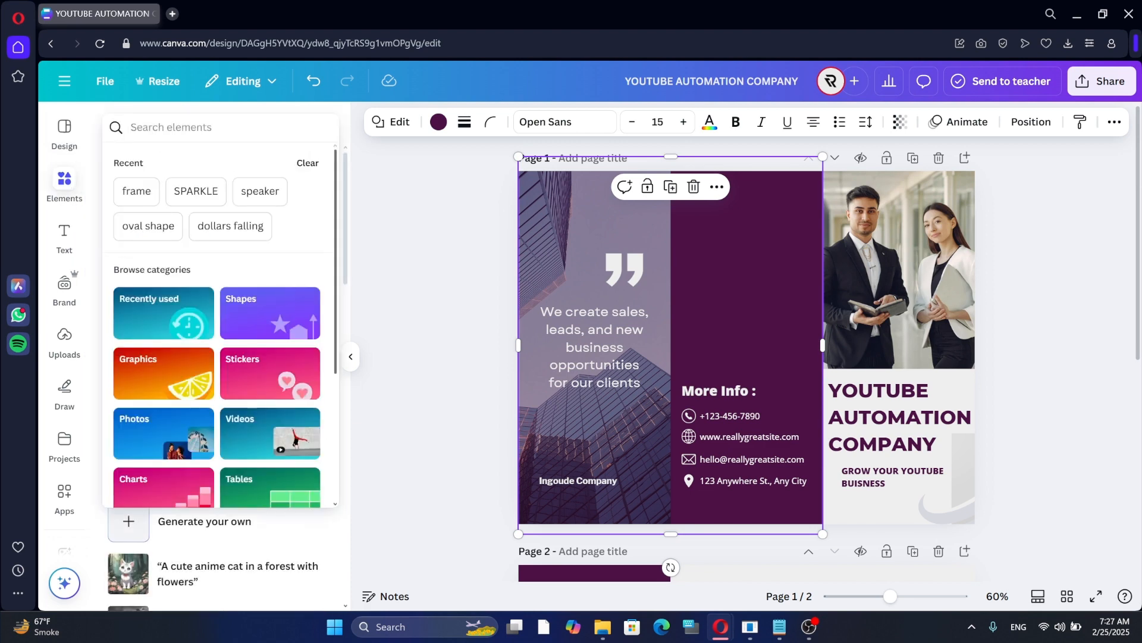
type("LIKEDIN")
key("Return")
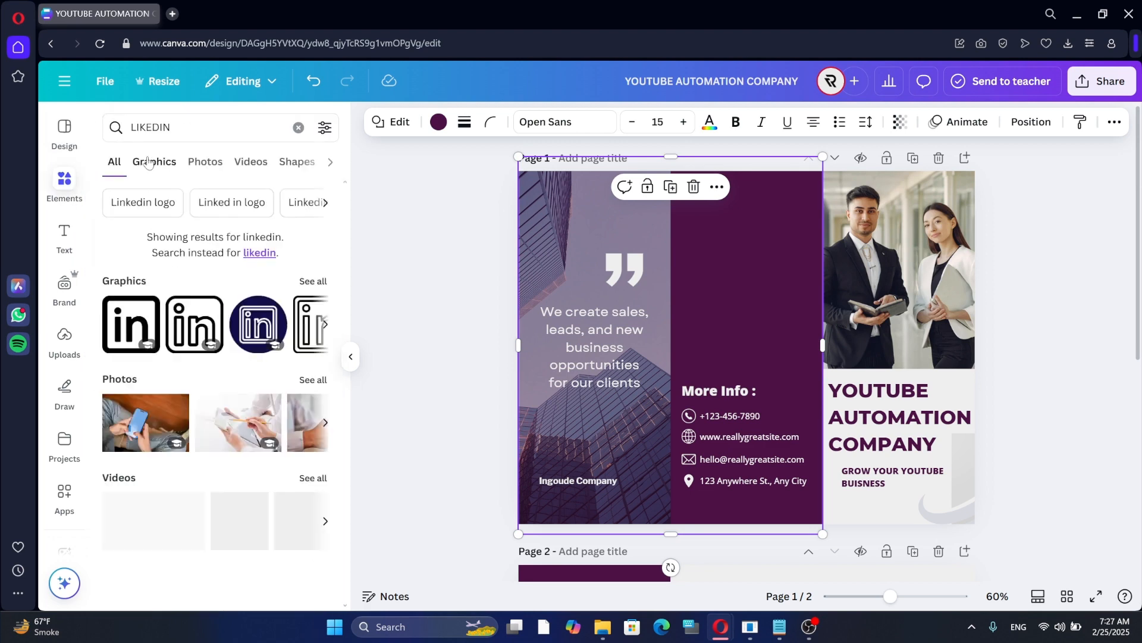
left_click(180, 169)
scroll(259, 442, "down", 2)
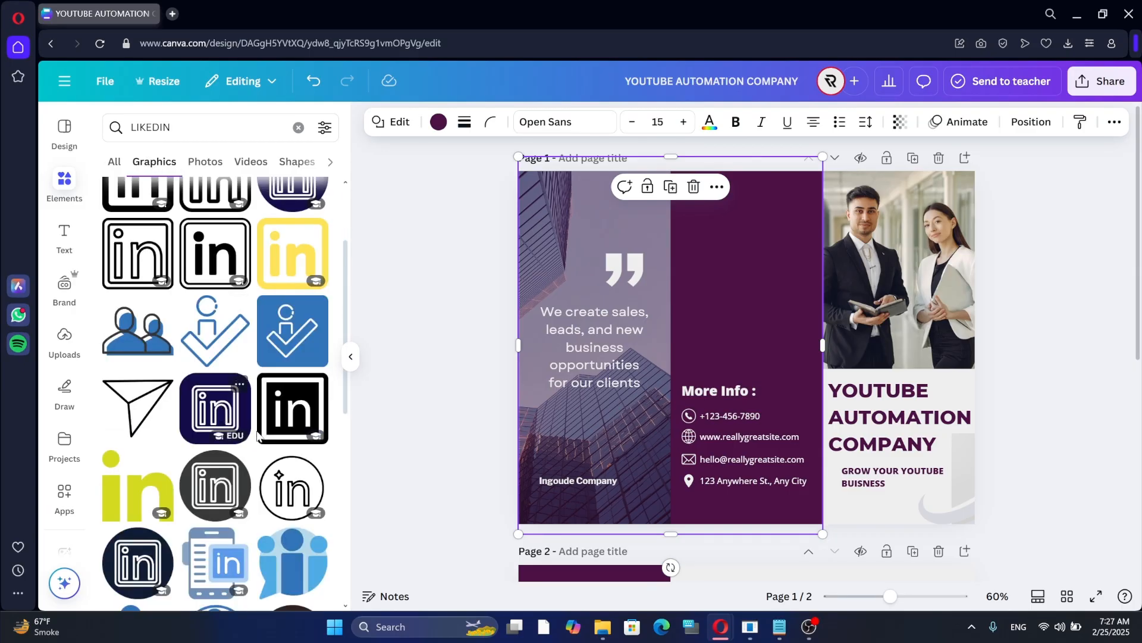
left_click(291, 488)
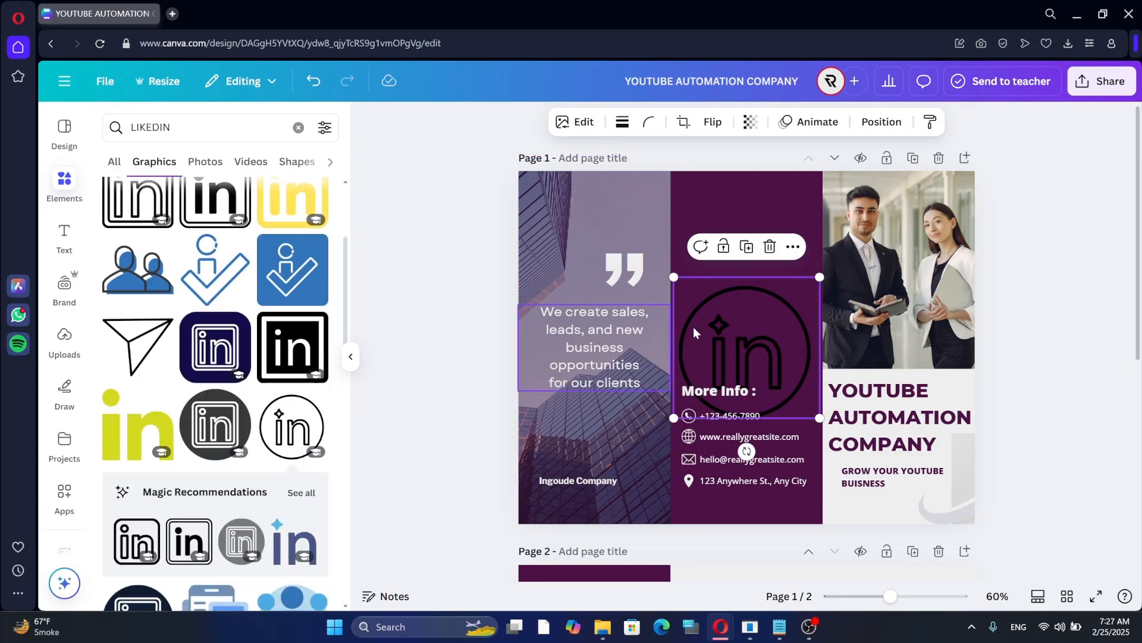
Step: Recolour the LinkedIn icon white, shrink it to match the contact icons and place it below the address icon
left_click(609, 121)
left_click(119, 270)
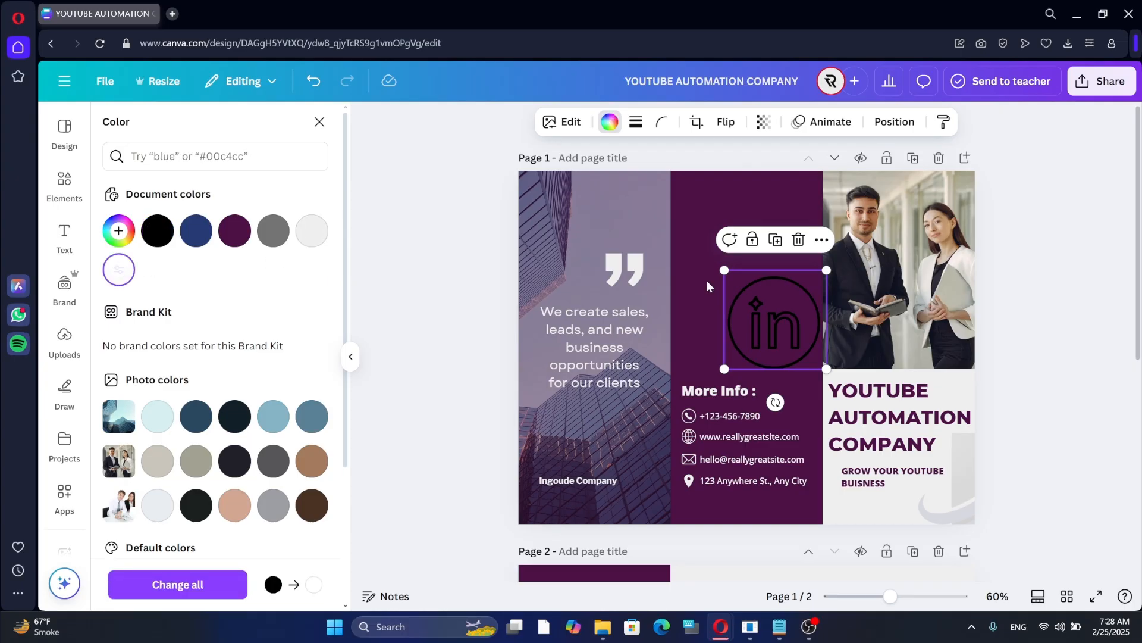
left_click_drag(724, 270, 798, 341)
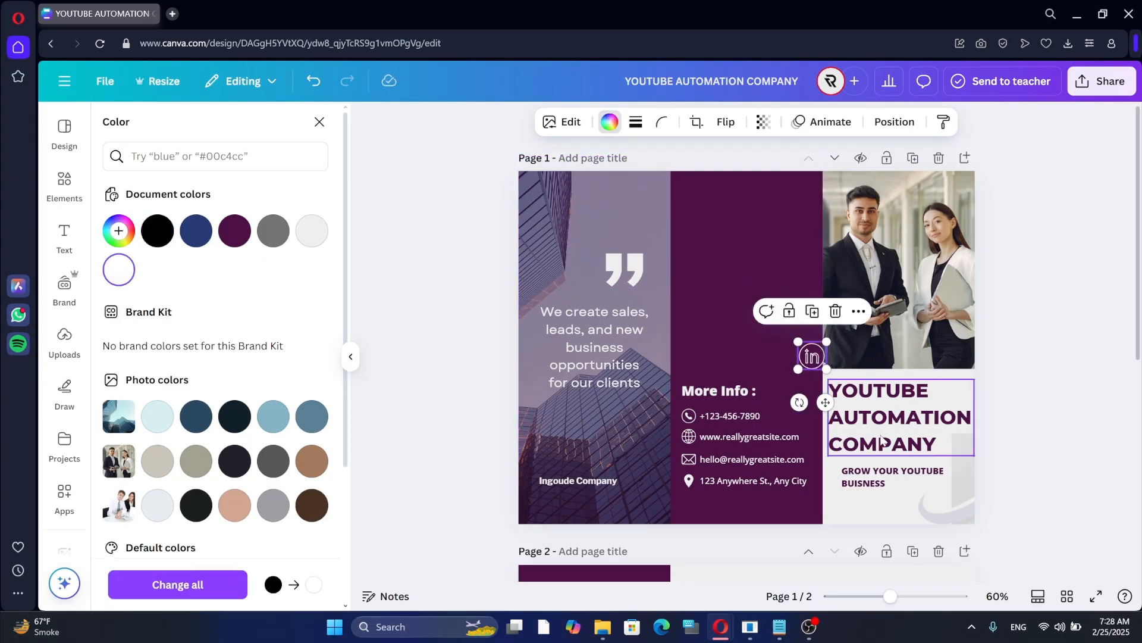
left_click_drag(812, 356, 701, 538)
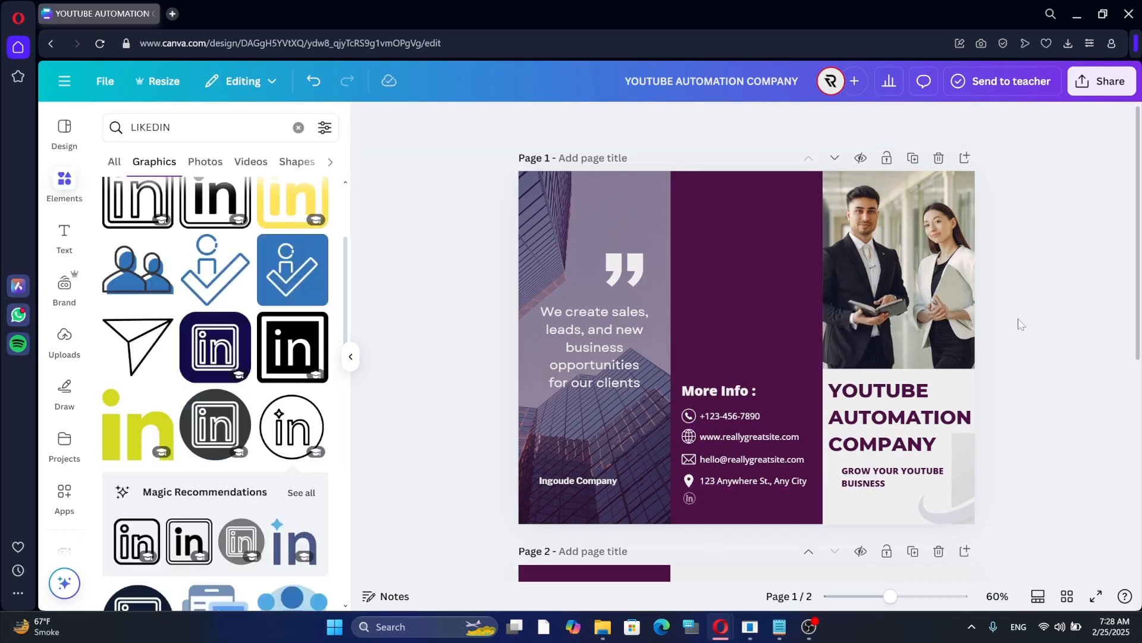
left_click(1019, 325)
left_click(65, 238)
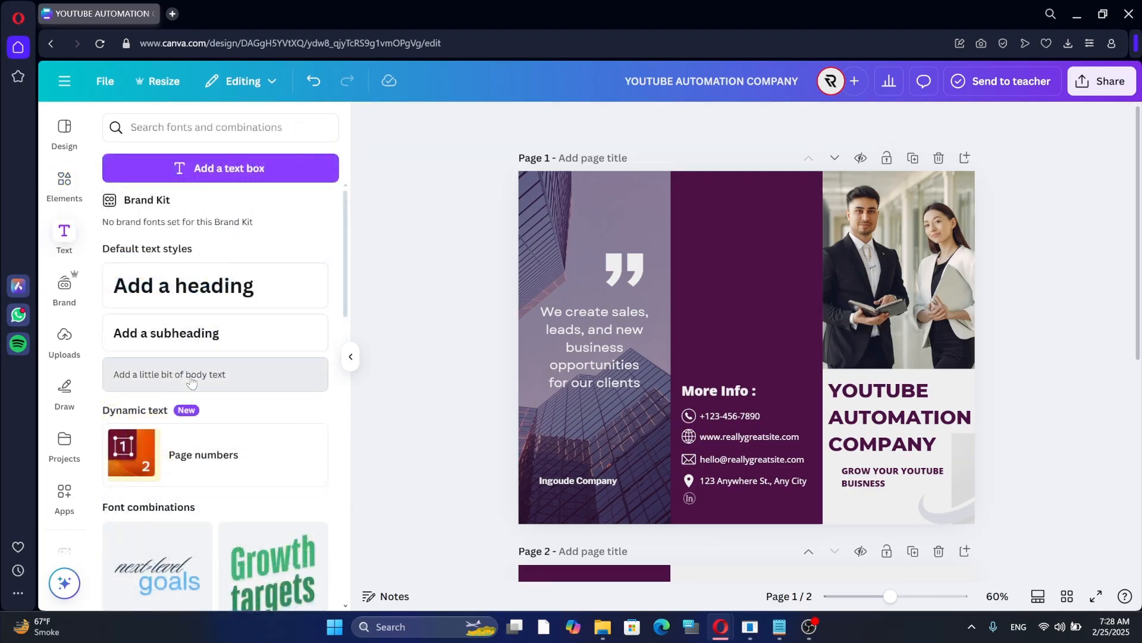
left_click(322, 383)
type("WWW.LINEDIN.COM")
left_click_drag(880, 357, 750, 531)
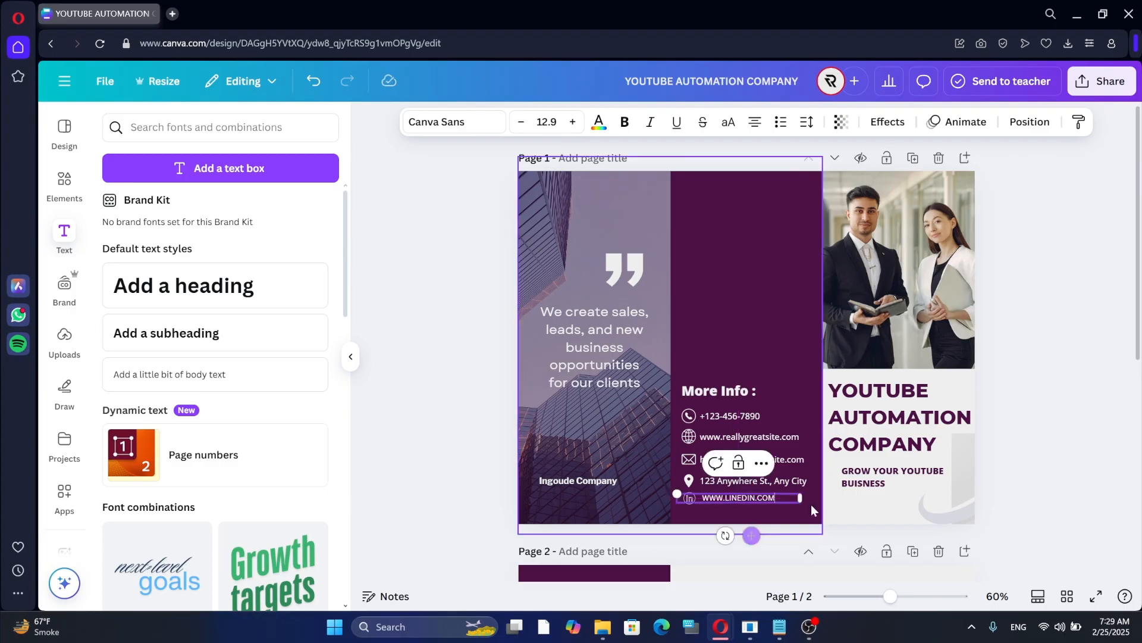
left_click(1093, 281)
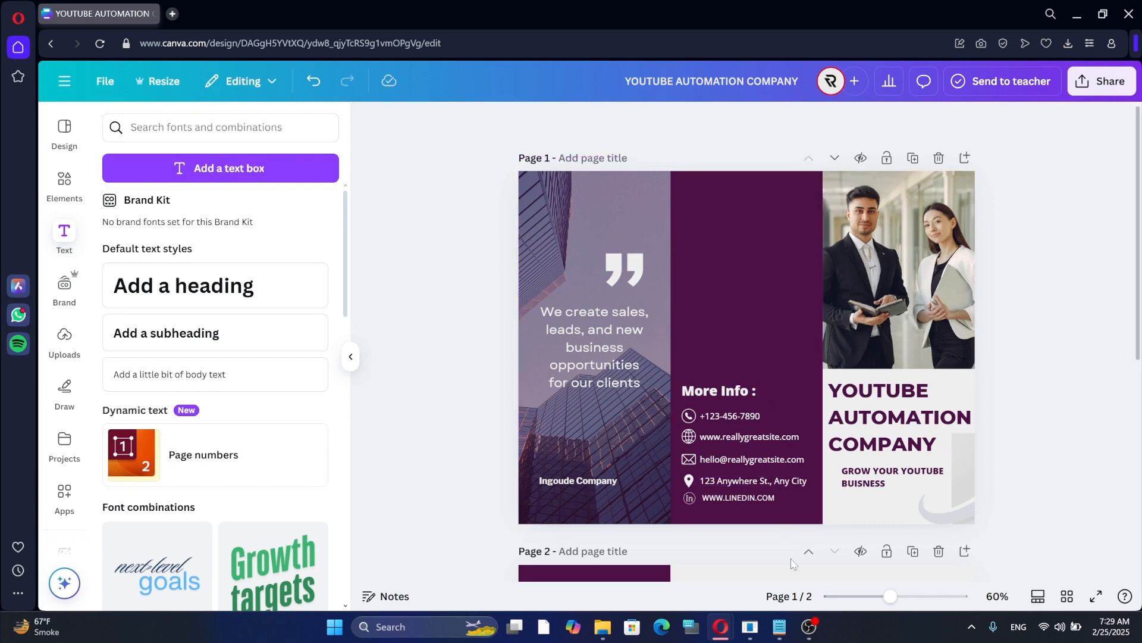
Step: Replace the quote on page 1 with "WE MAKE DREAM COME TRUE" in bold and delete the Ingoude Company text below it
left_click(561, 350)
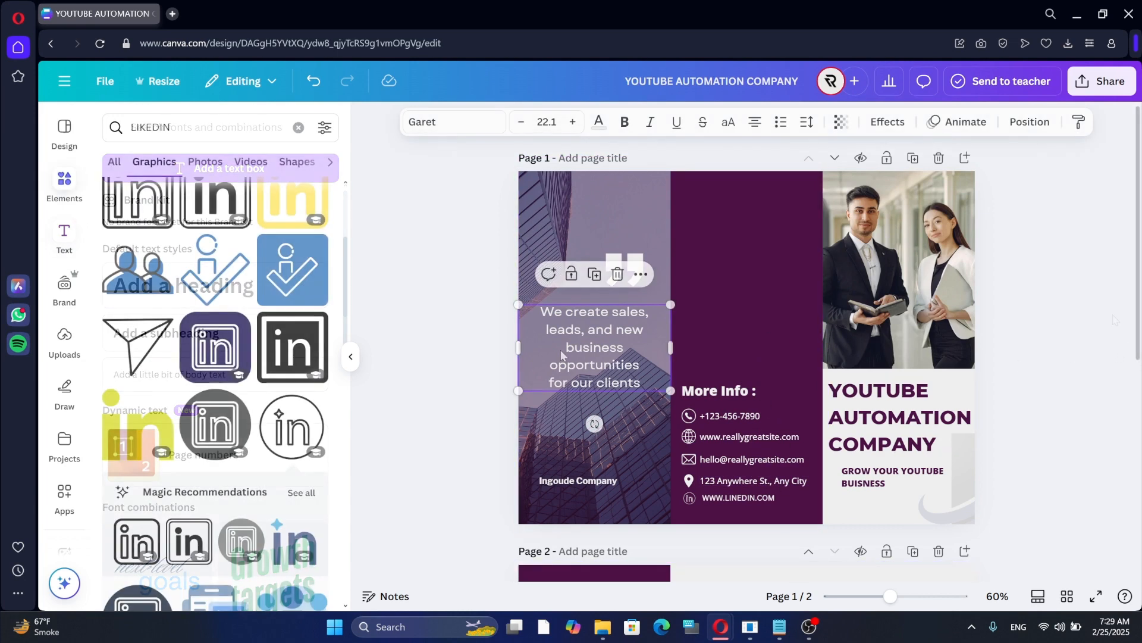
double_click(629, 371)
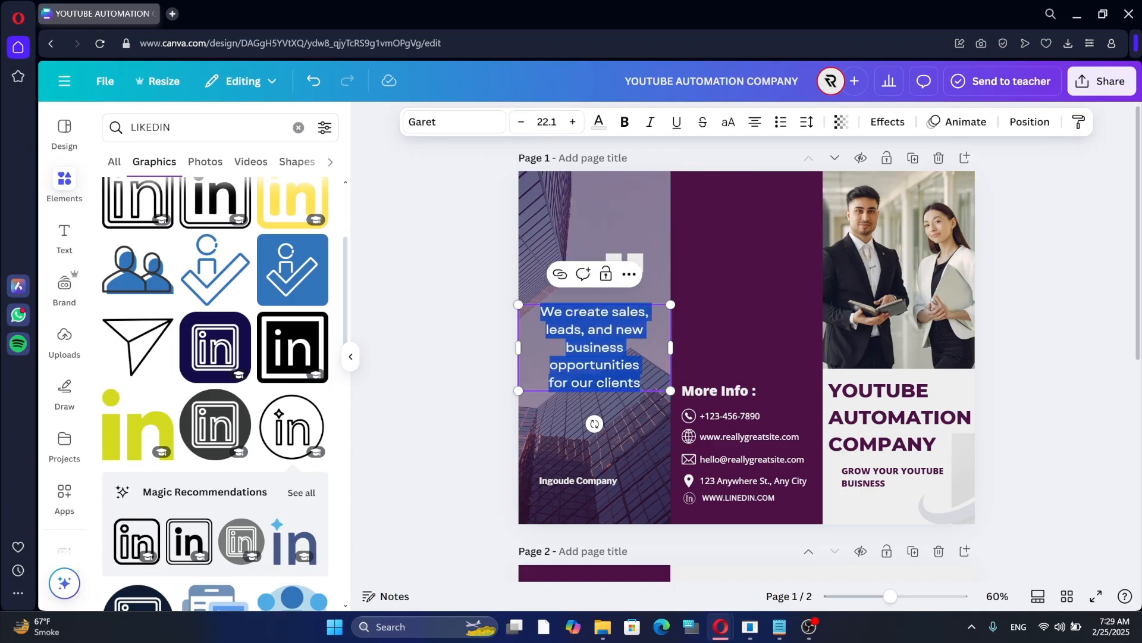
type("WE MAKE DREAM COME TRUE")
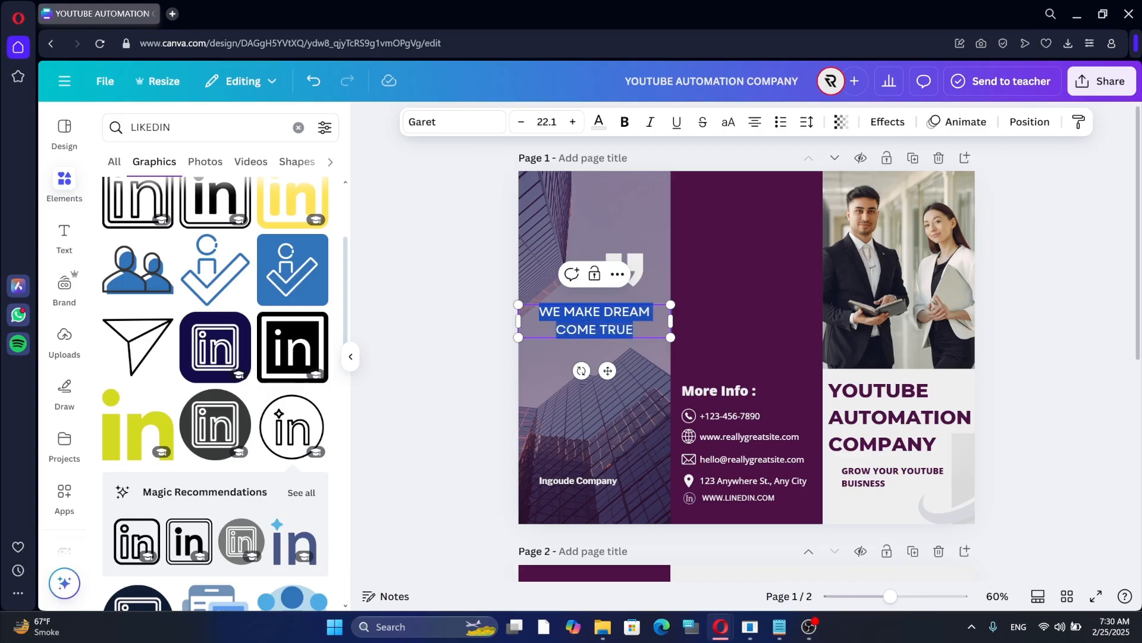
left_click(414, 327)
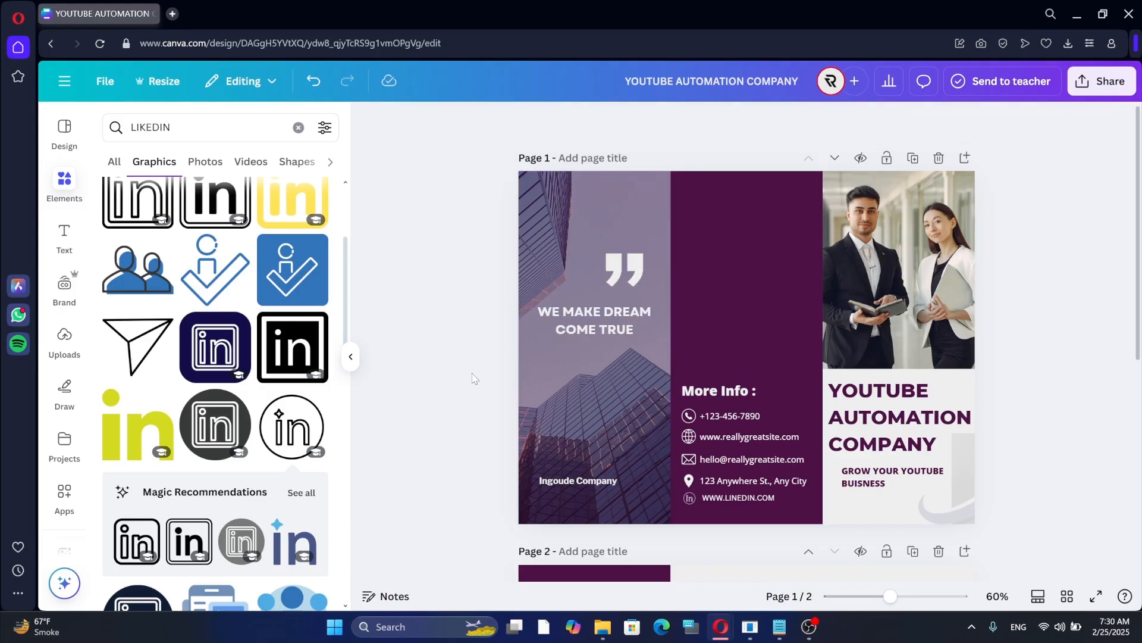
left_click(567, 480)
left_click(599, 444)
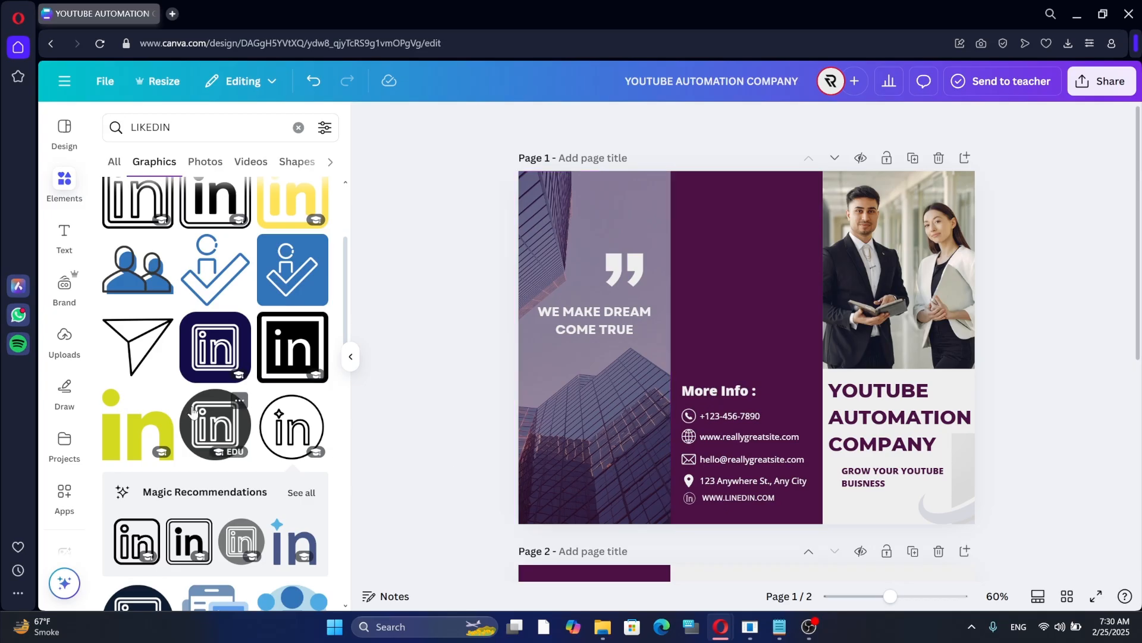
Step: Search the elements library for "BUISNESS POEPLE" and show all the photo results
left_click(64, 339)
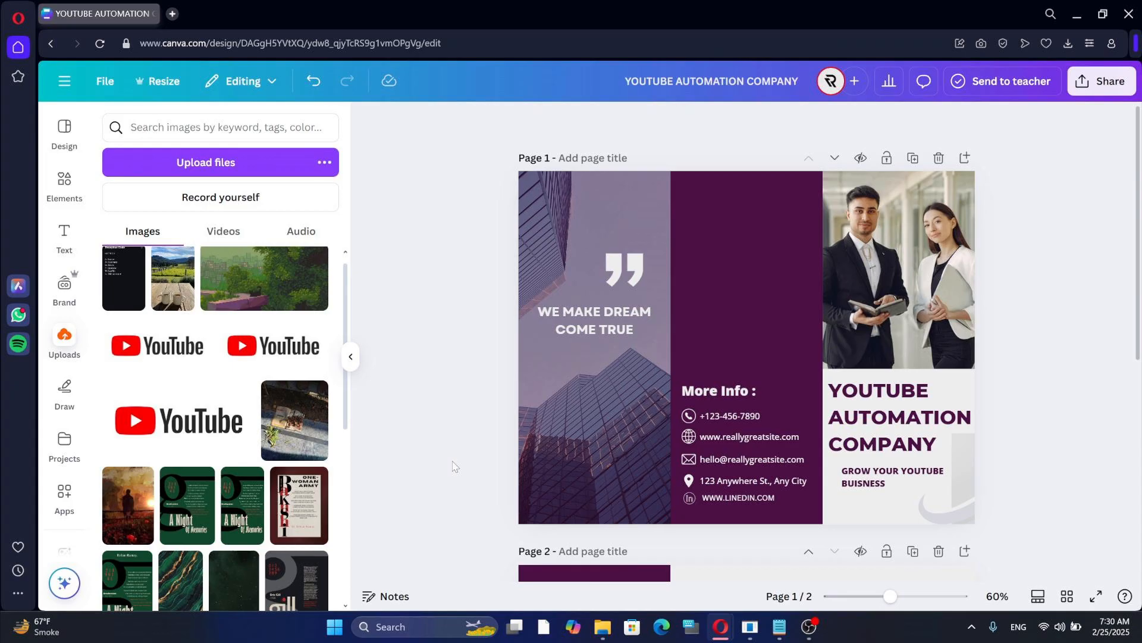
left_click(64, 184)
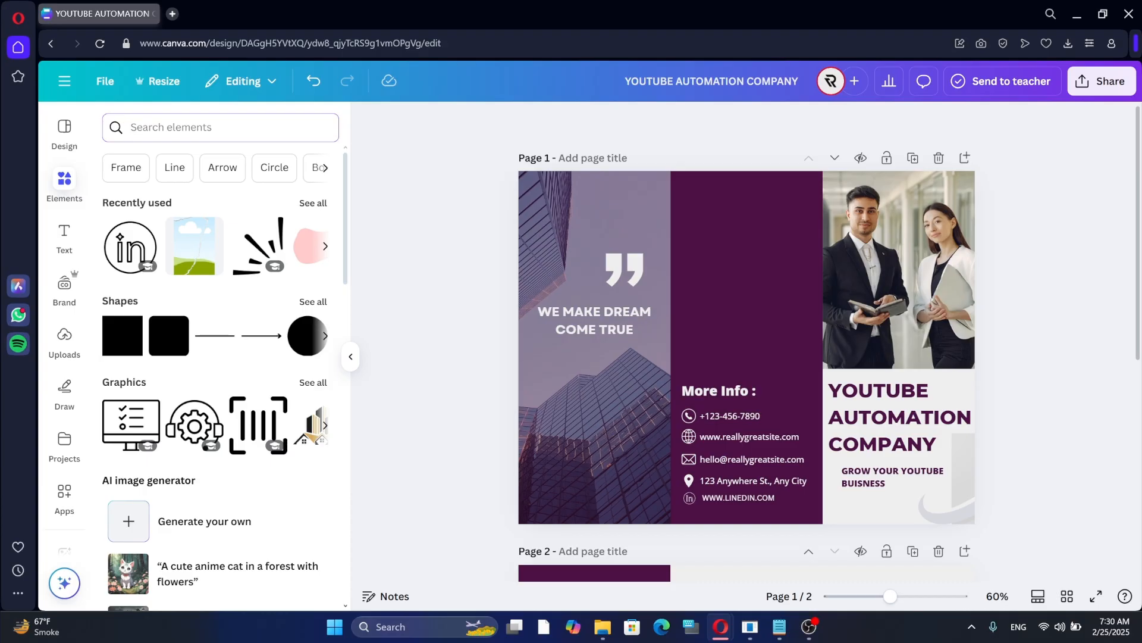
type("BUIS")
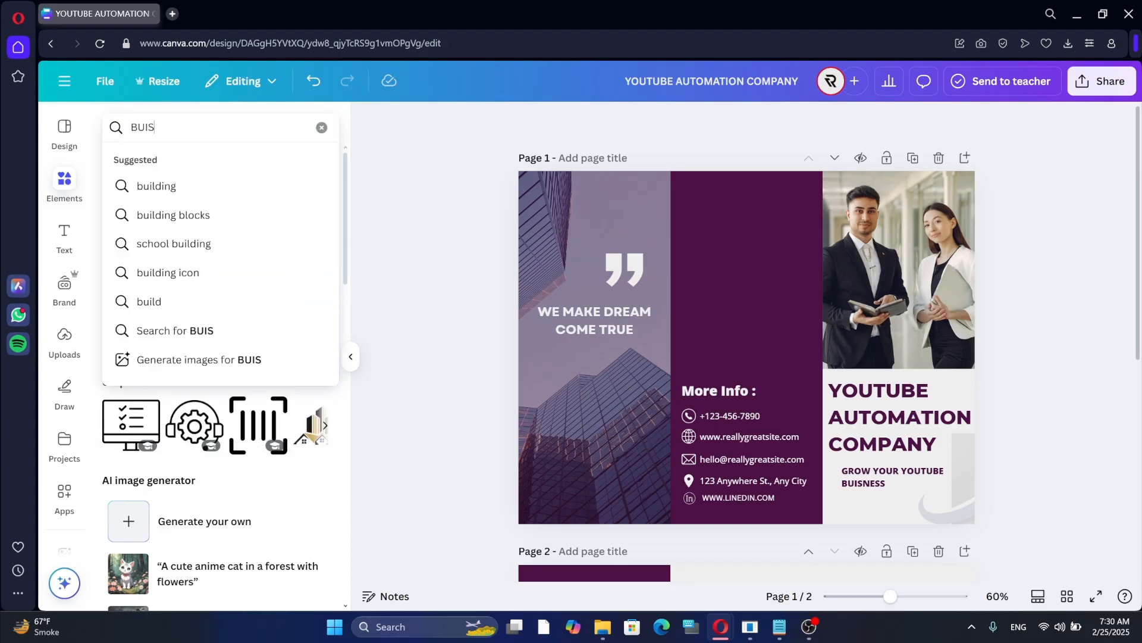
type("NES")
type("S POEPLE")
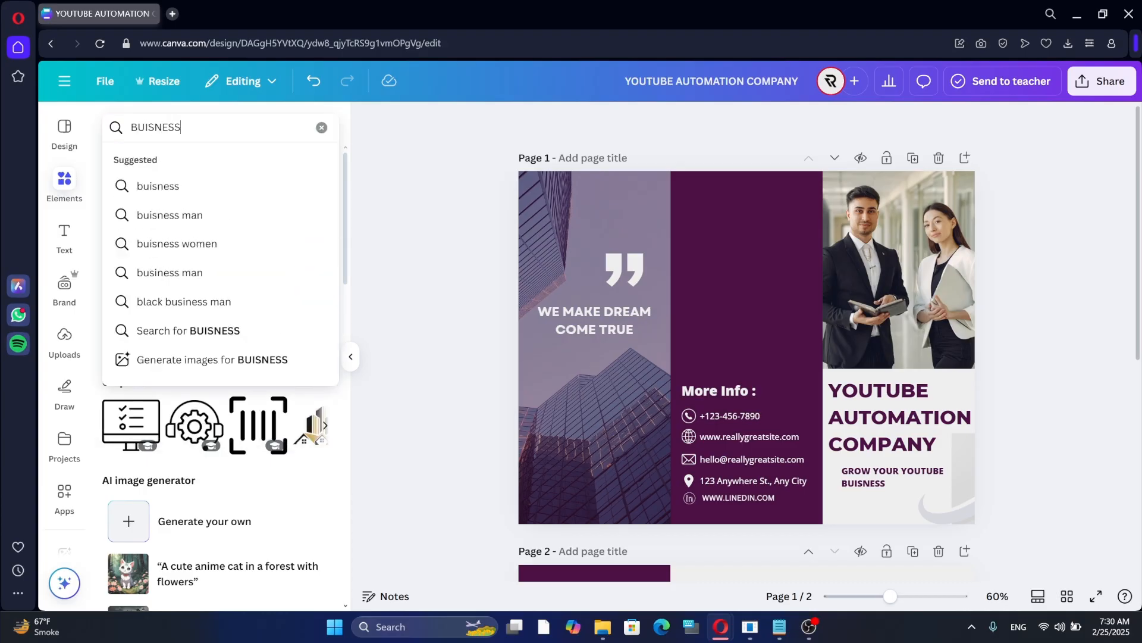
key("Return")
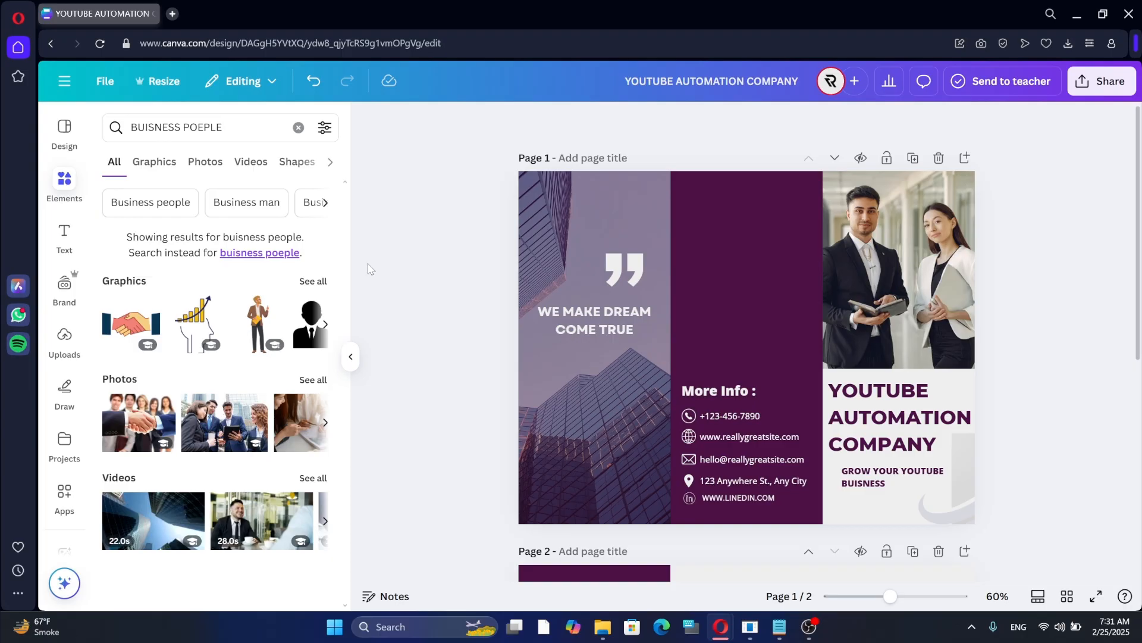
left_click(313, 380)
Step: Replace the skyscraper background behind the quote on page 1 with the photo of shaking hands over a wooden table
scroll(209, 409, "down", 5)
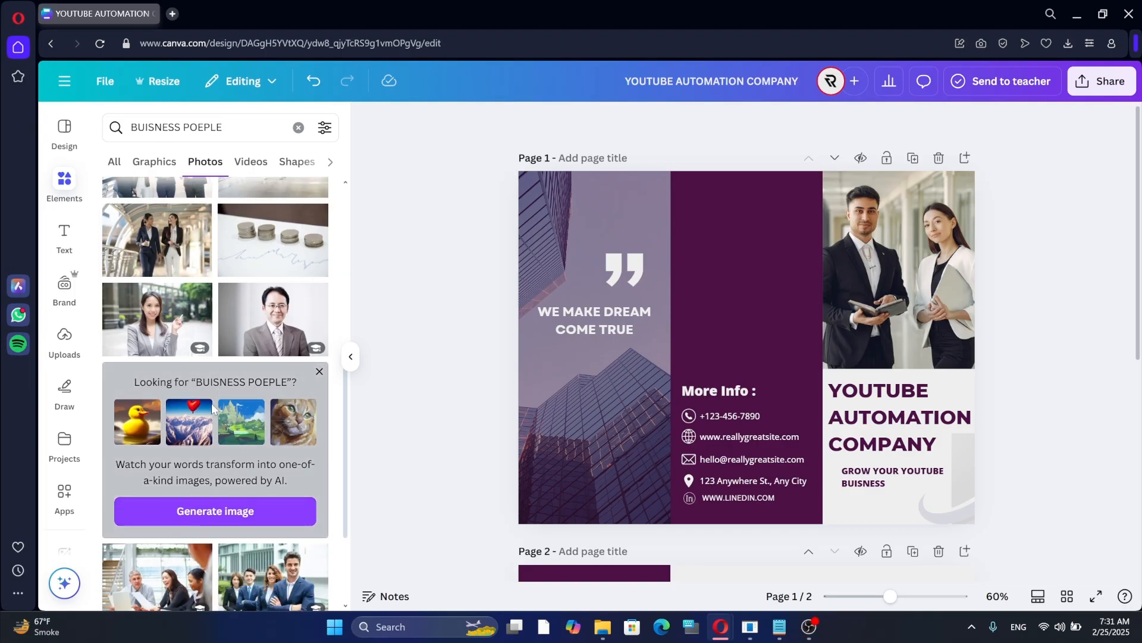
scroll(209, 406, "up", 6)
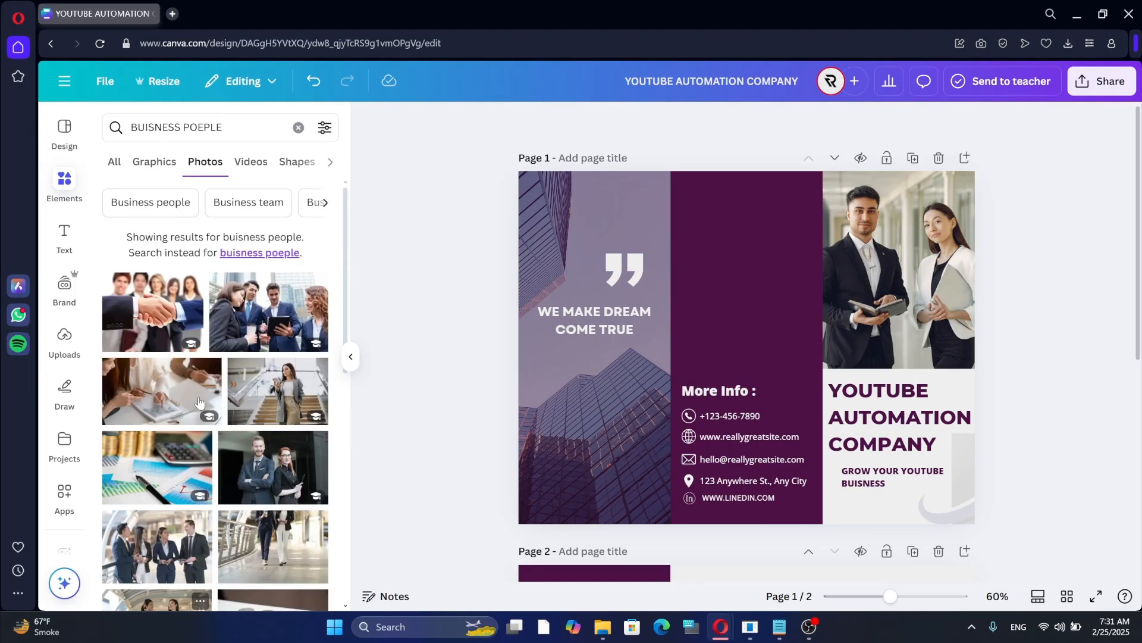
scroll(209, 402, "down", 7)
scroll(214, 405, "down", 10)
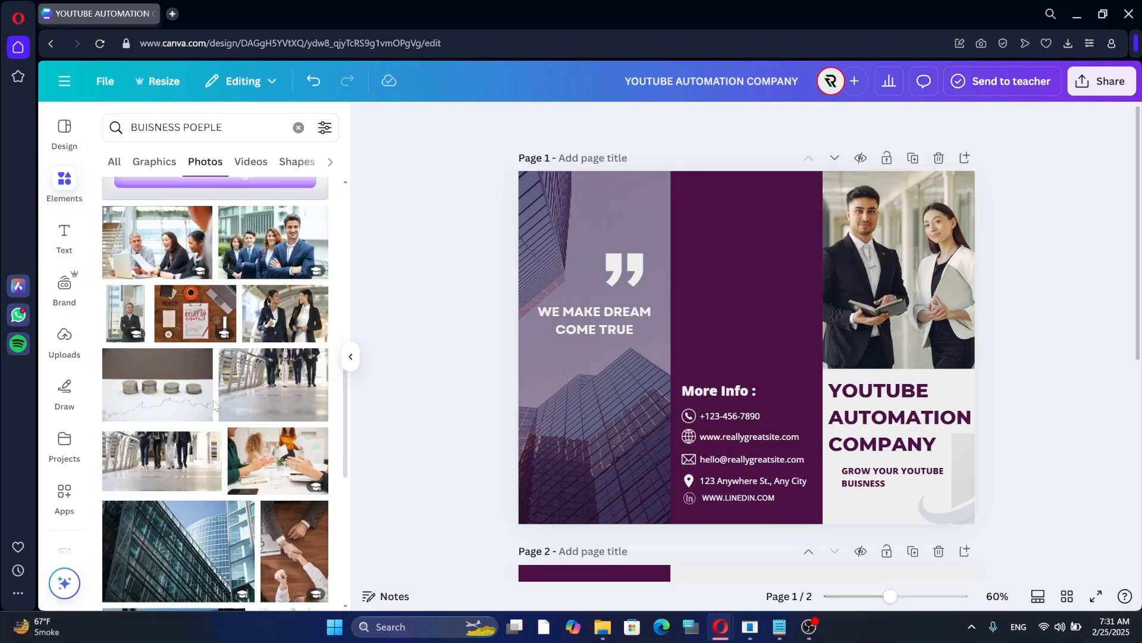
scroll(229, 415, "down", 5)
scroll(267, 345, "up", 3)
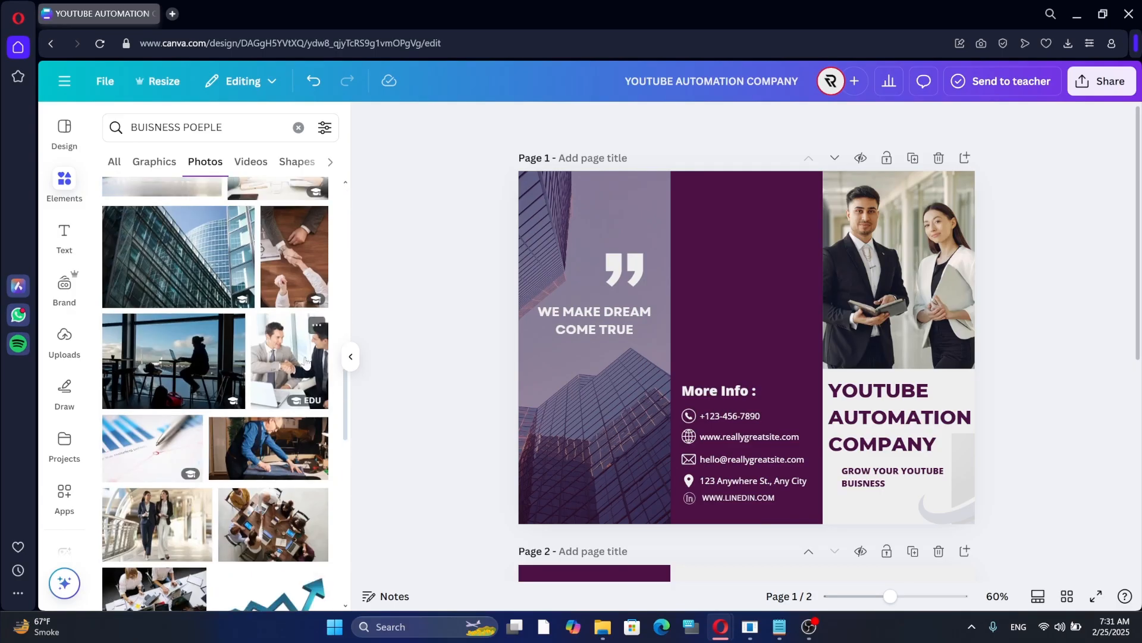
left_click_drag(303, 272, 588, 352)
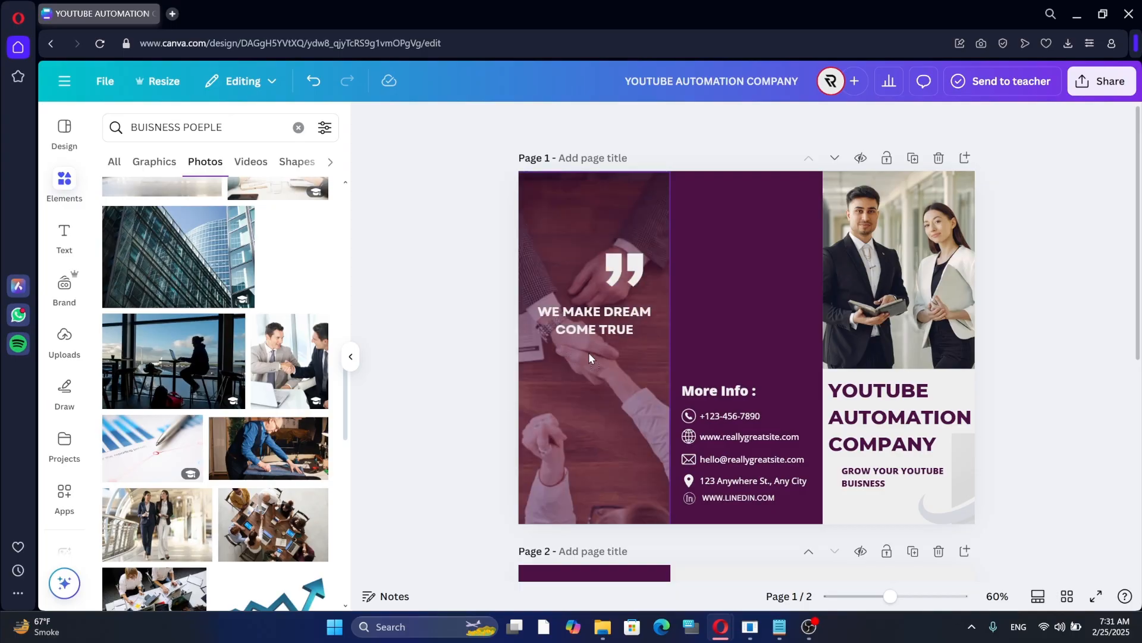
key("ctrl+z")
Step: Replace the cover photo above the company title on page 1 with the photo of two businesswomen talking
scroll(288, 344, "up", 3)
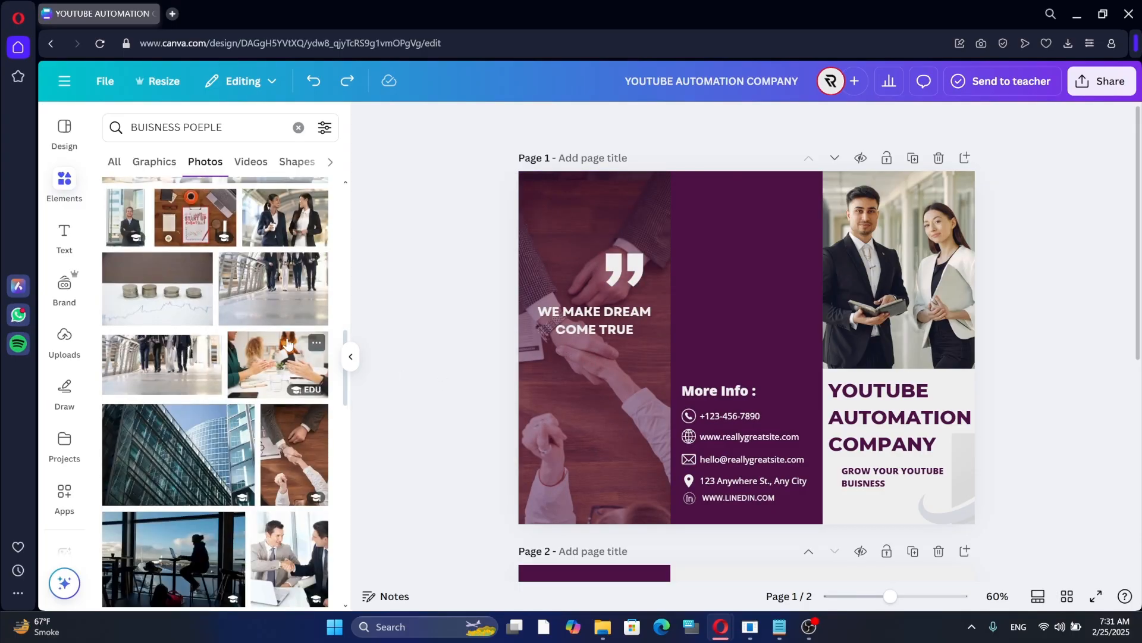
scroll(284, 340, "up", 5)
scroll(299, 388, "down", 2)
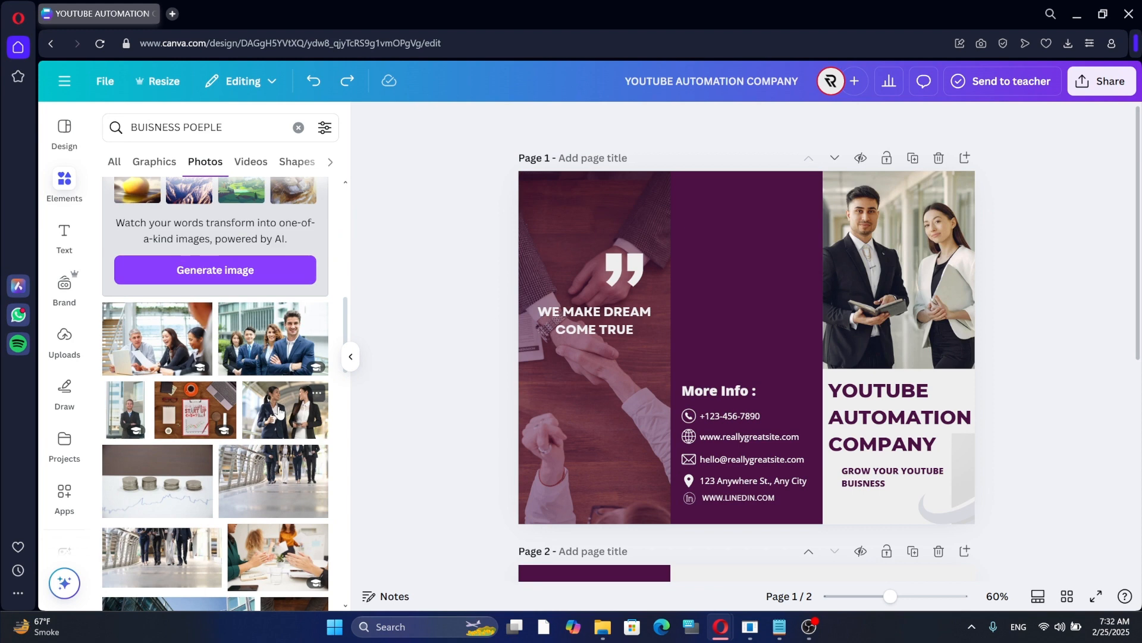
left_click_drag(280, 410, 905, 273)
left_click(909, 273)
left_click(1019, 262)
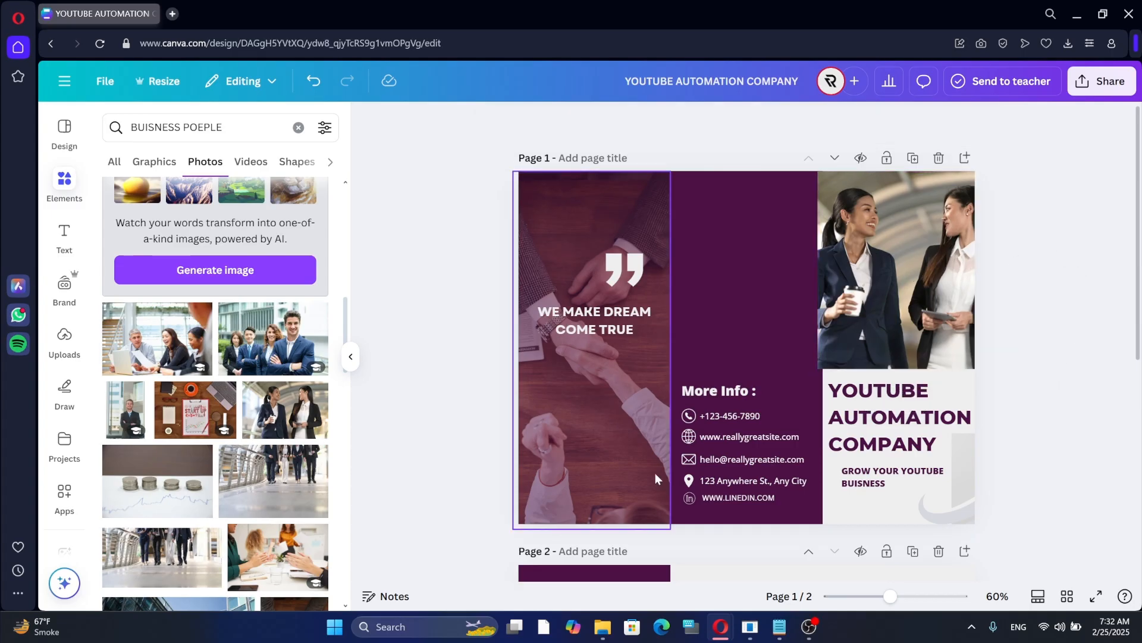
Step: Replace the Ingoude Company text under About Us on page 2 with "YOUTUBE AUTOMATION" and delete the logo beside it
scroll(809, 424, "down", 5)
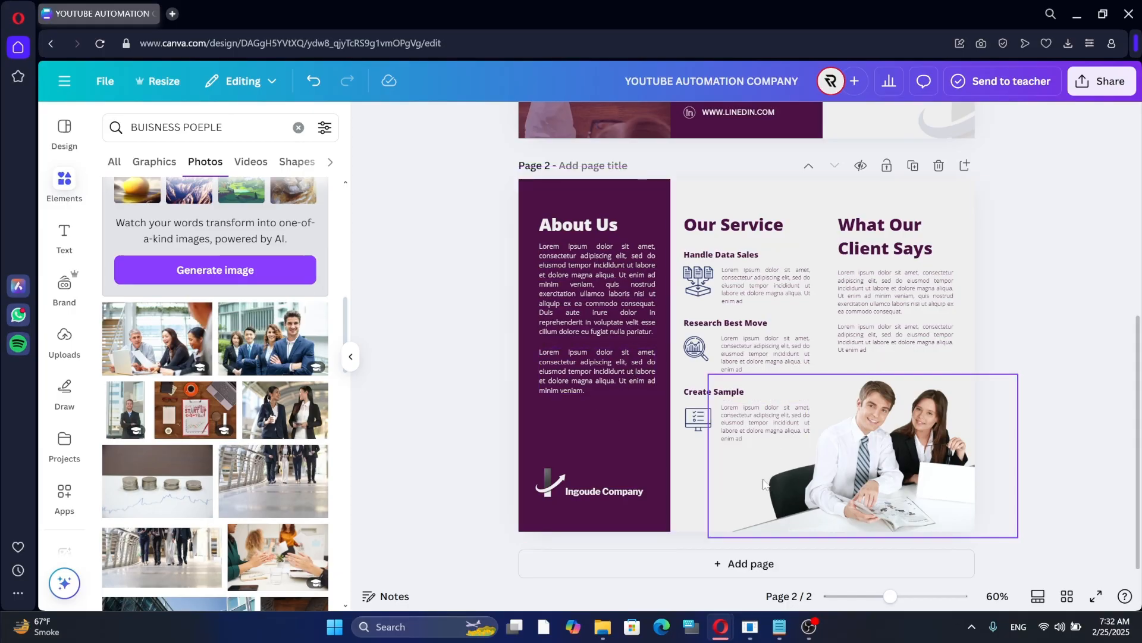
left_click(591, 289)
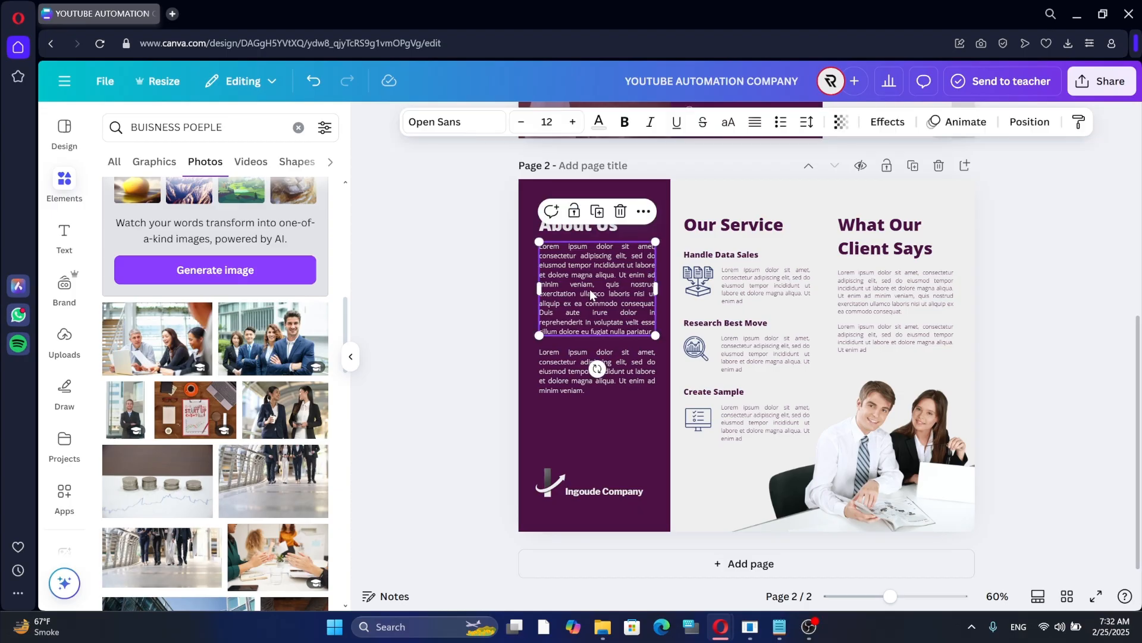
left_click(410, 375)
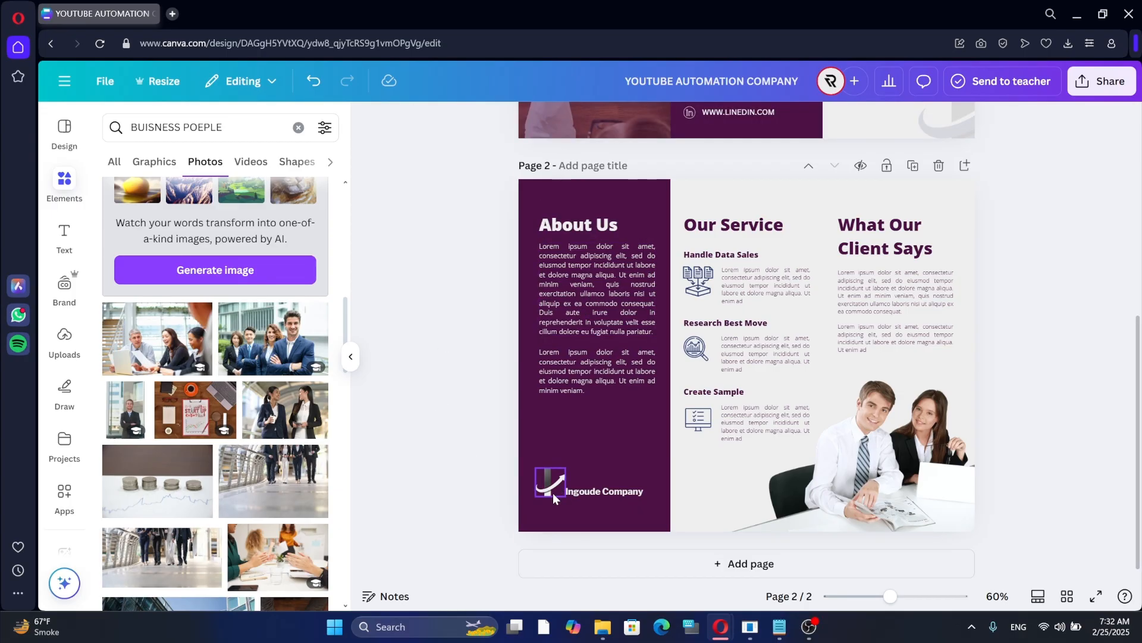
key("ctrl+v")
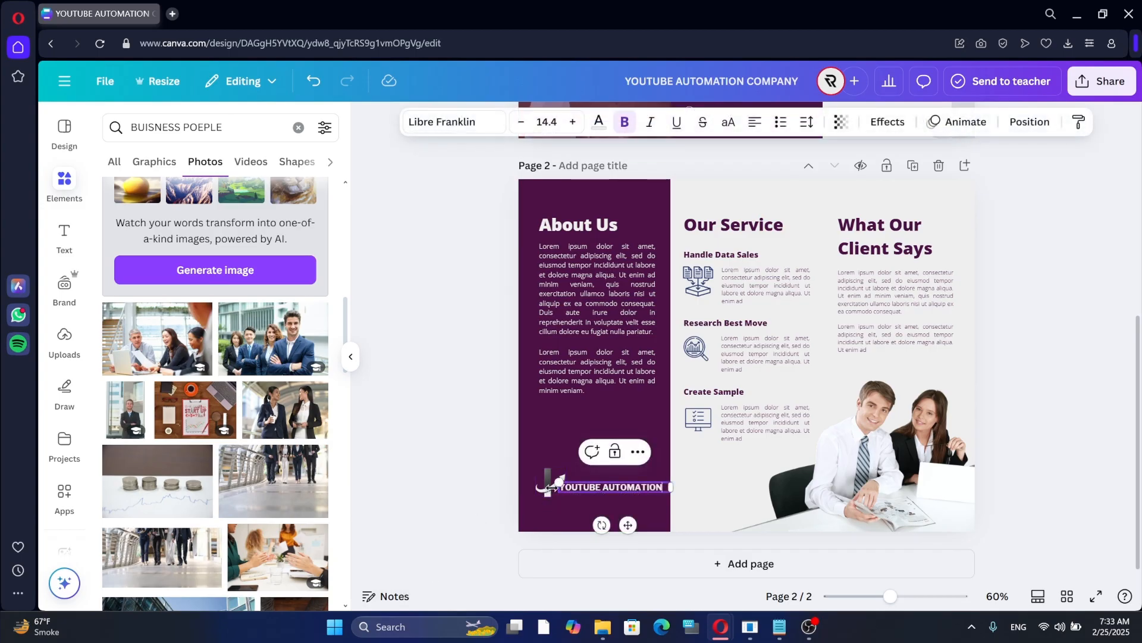
left_click(550, 483)
left_click(573, 438)
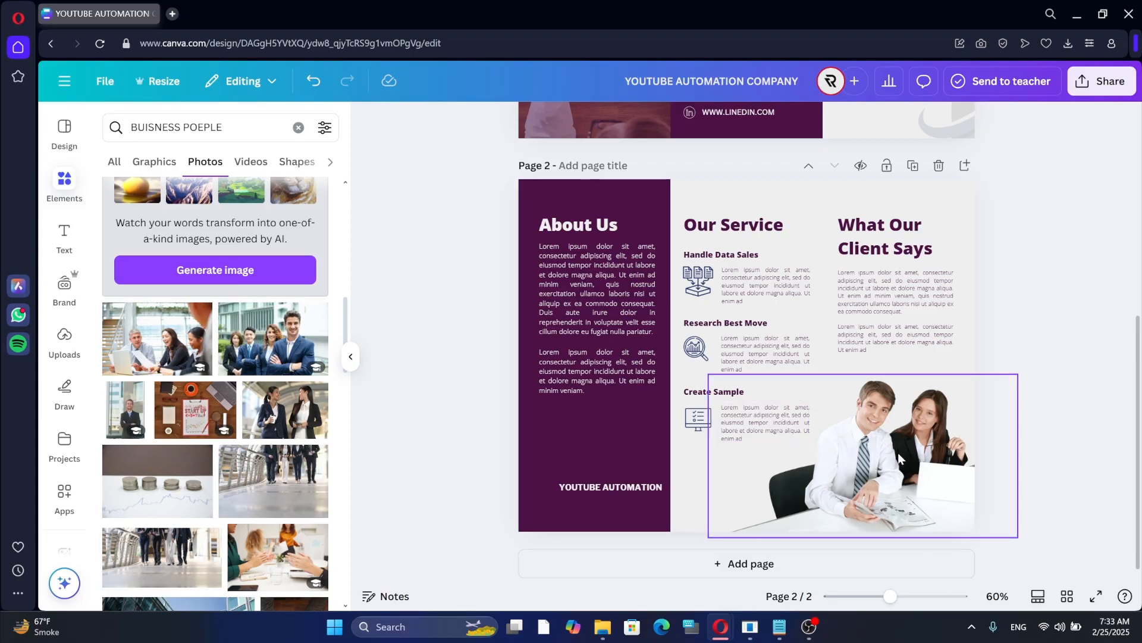
Step: Replace the photo of the seated couple on page 2 with the photo of a pen on blue charts, below the client comments
left_click(958, 454)
scroll(260, 465, "down", 3)
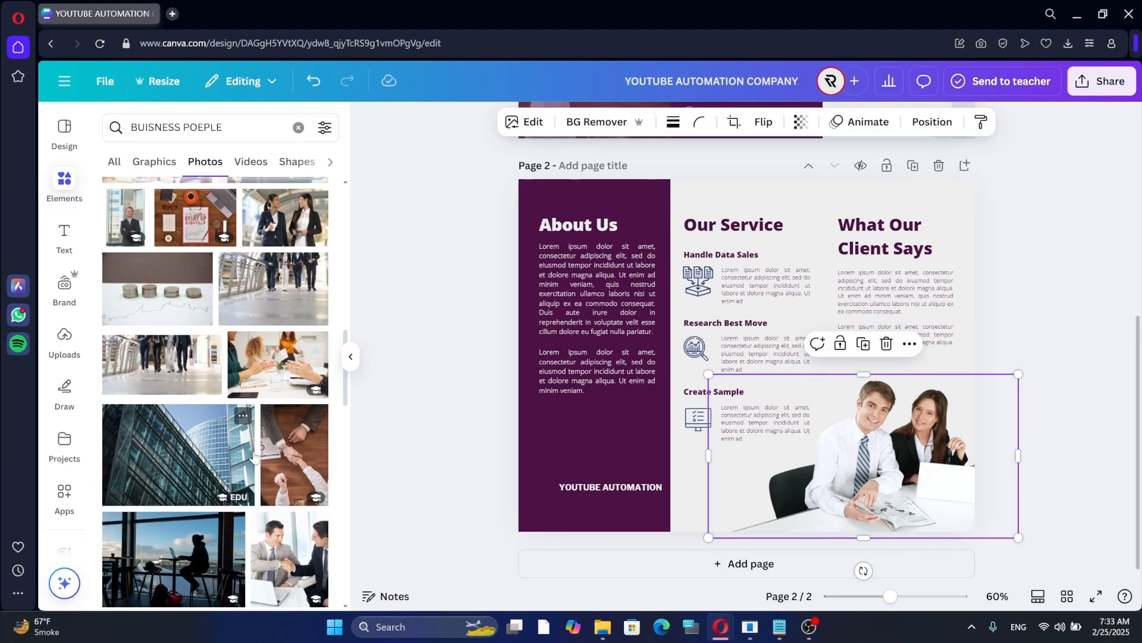
scroll(260, 466, "down", 3)
scroll(260, 466, "down", 3)
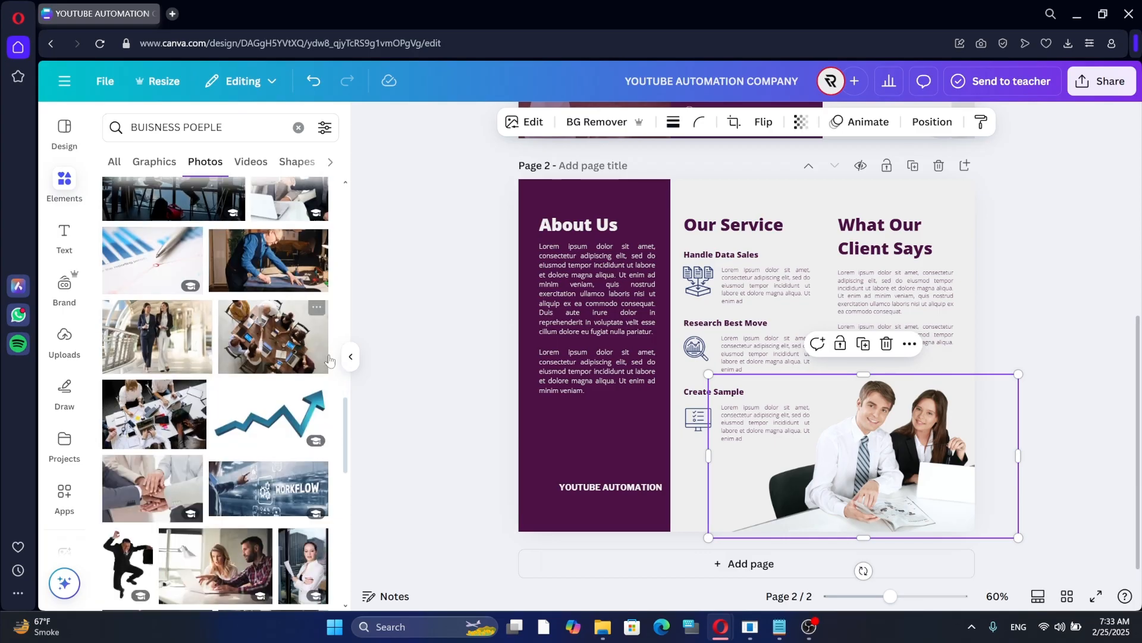
scroll(146, 364, "up", 3)
left_click_drag(146, 450, 870, 485)
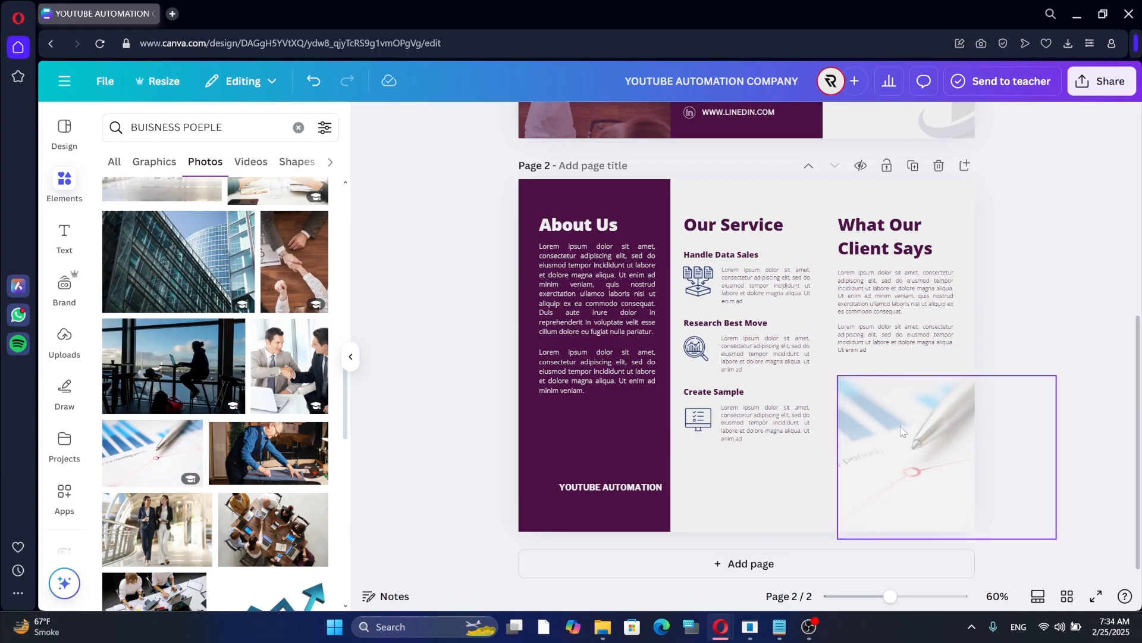
left_click(807, 198)
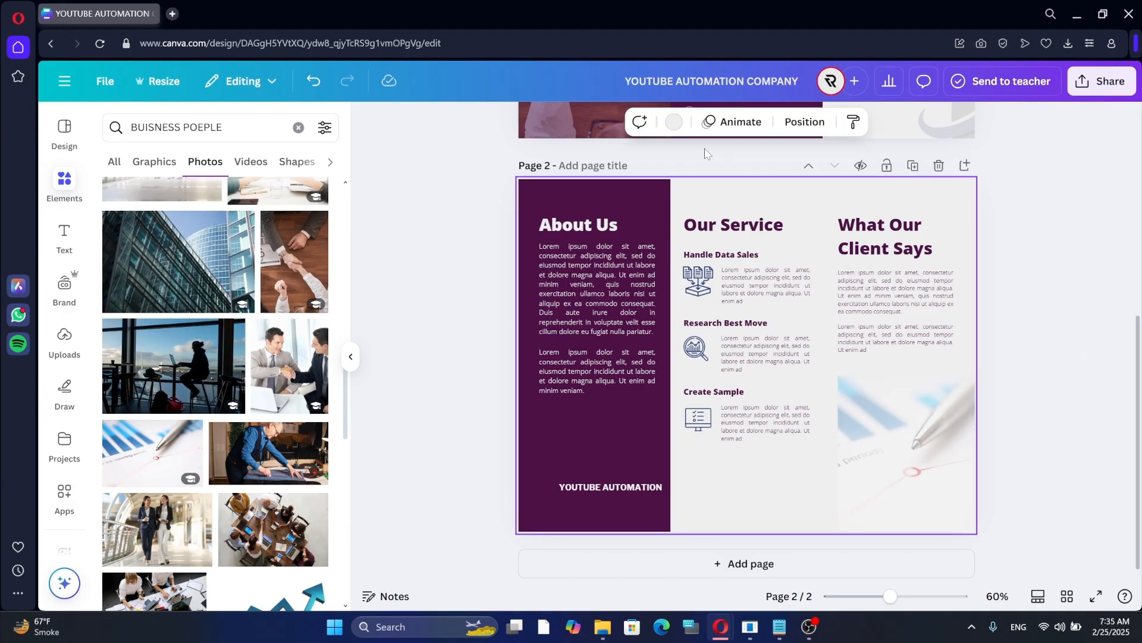
left_click(676, 123)
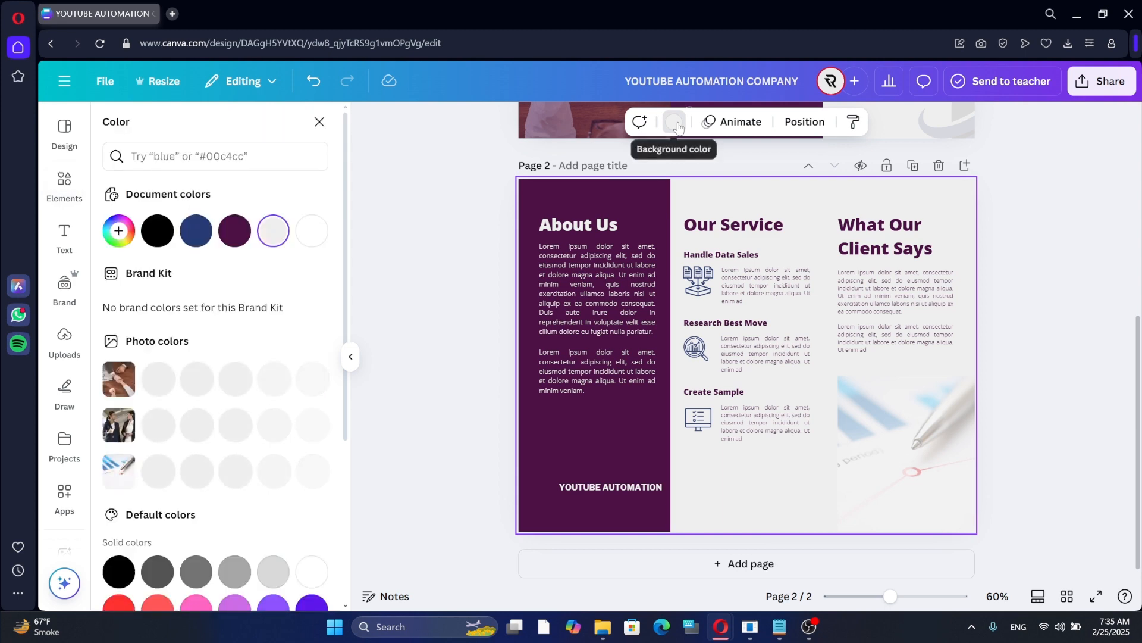
left_click(678, 126)
Step: Recolour the three Our Service icons on page 2 with the dark purple document colour
left_click(698, 282)
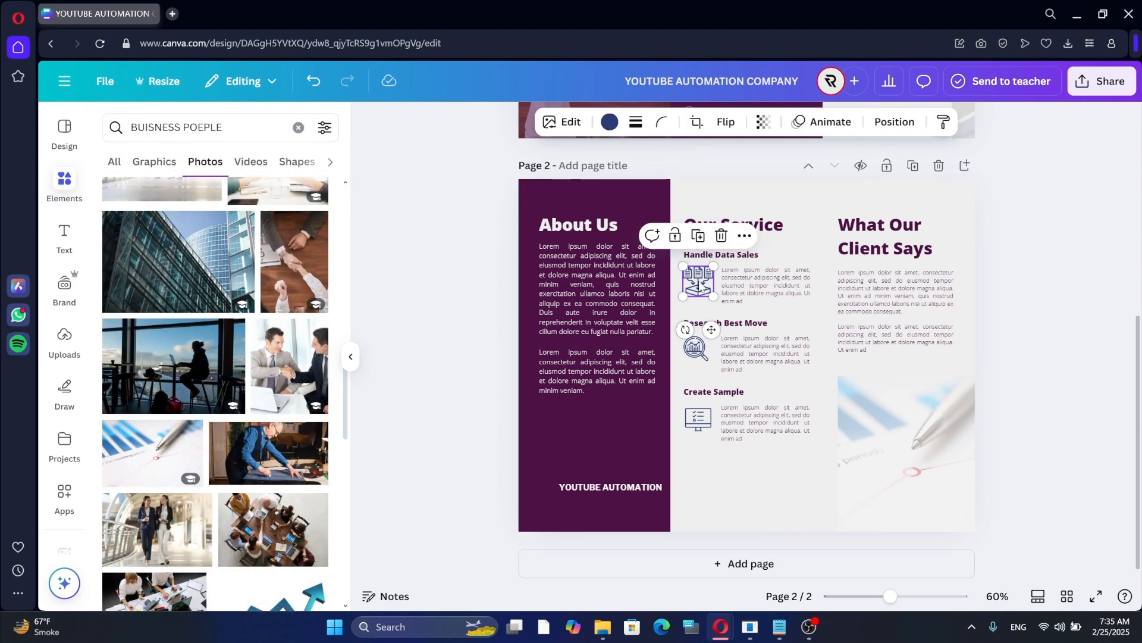
left_click(611, 123)
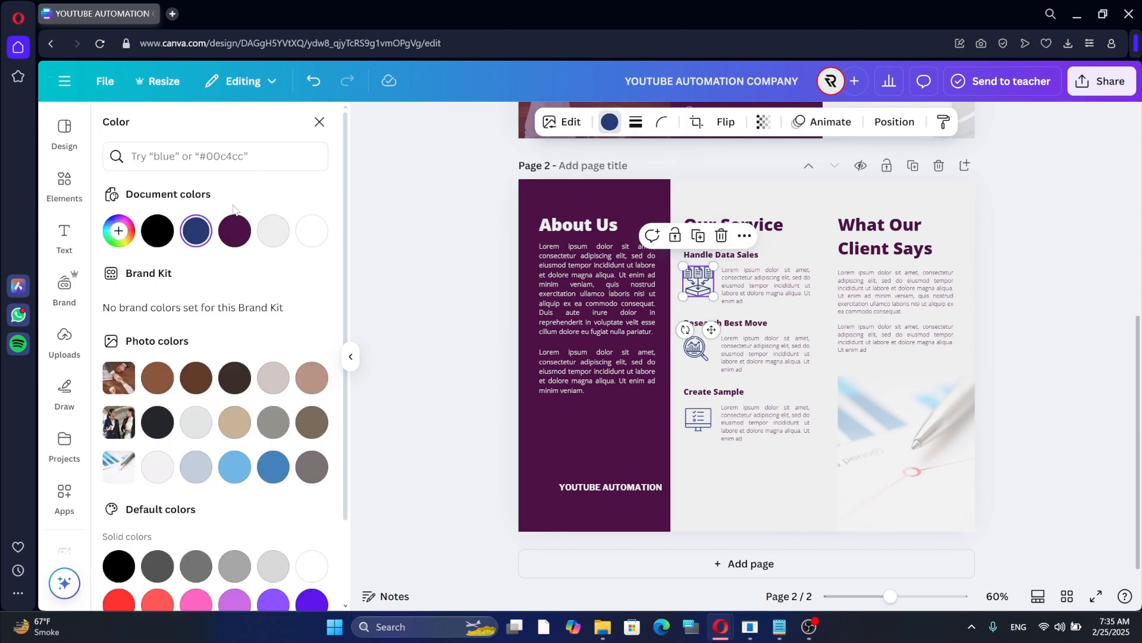
left_click(235, 230)
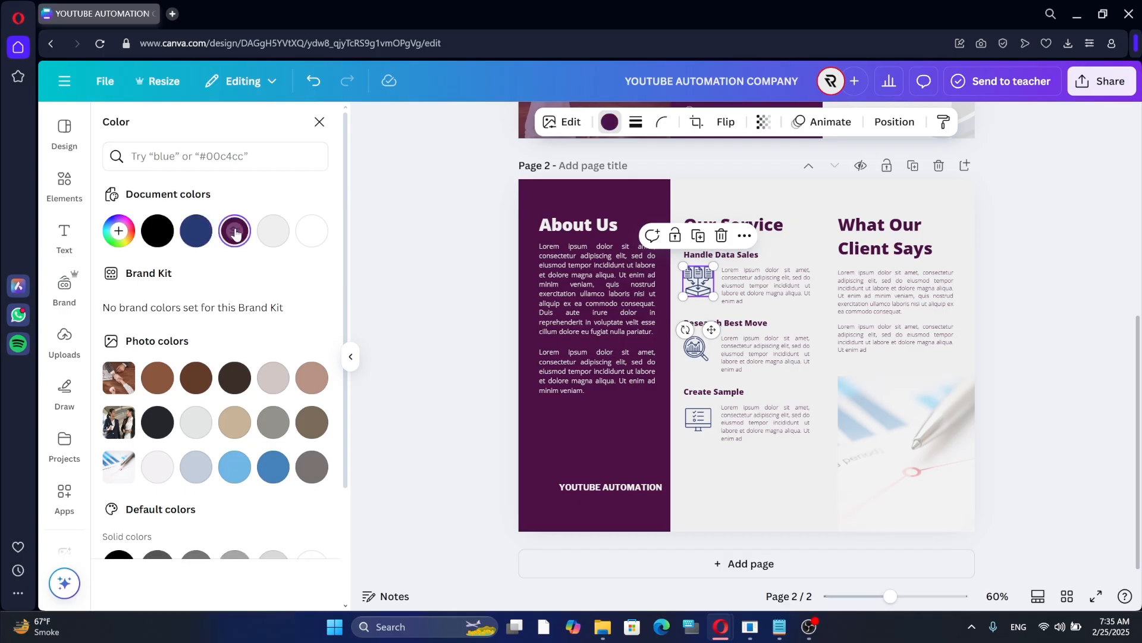
left_click(695, 347)
left_click(611, 123)
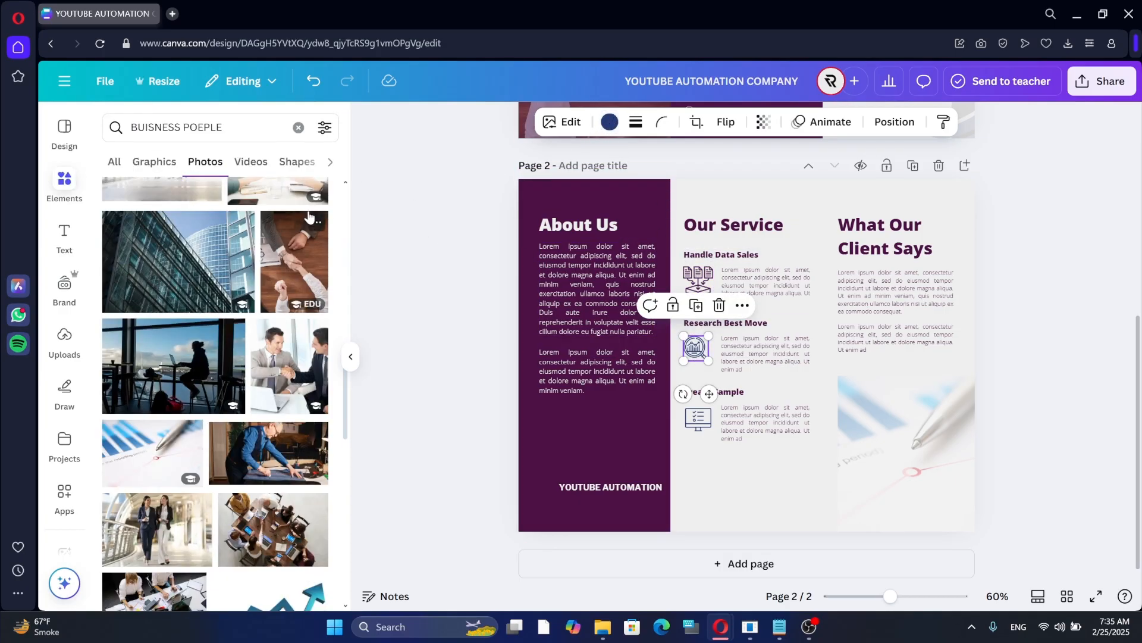
left_click(611, 123)
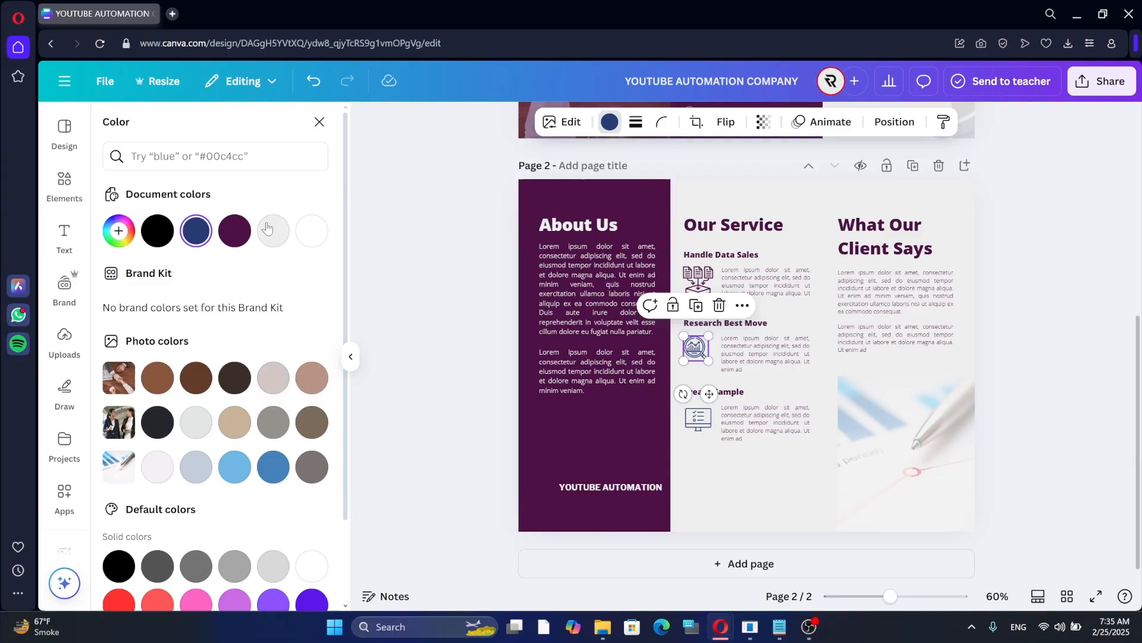
left_click(234, 230)
left_click(699, 423)
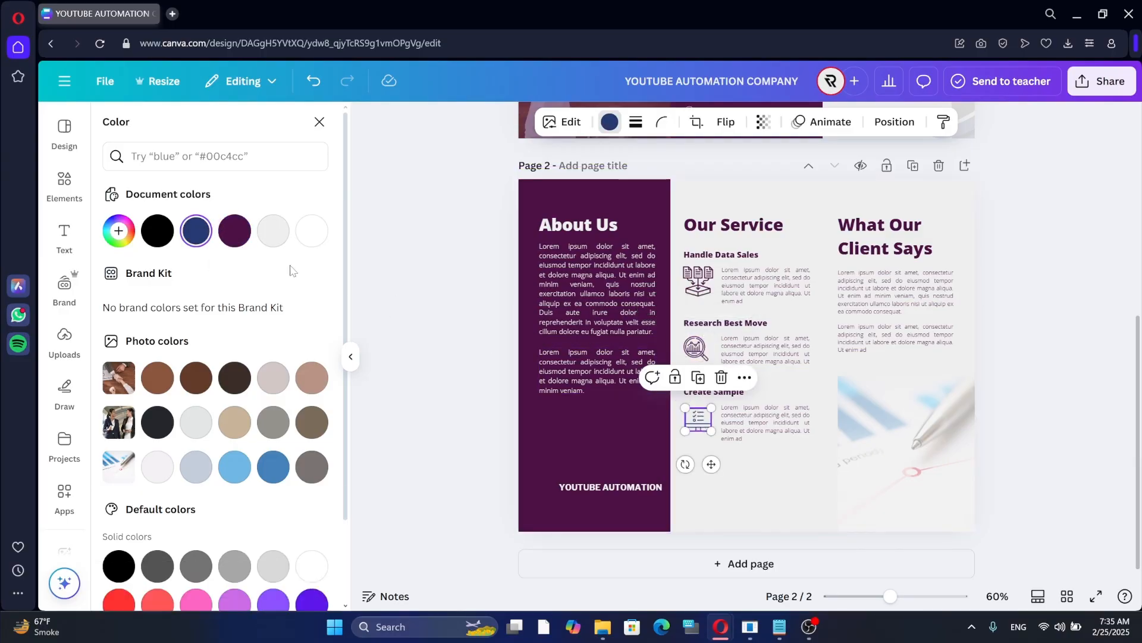
left_click(235, 231)
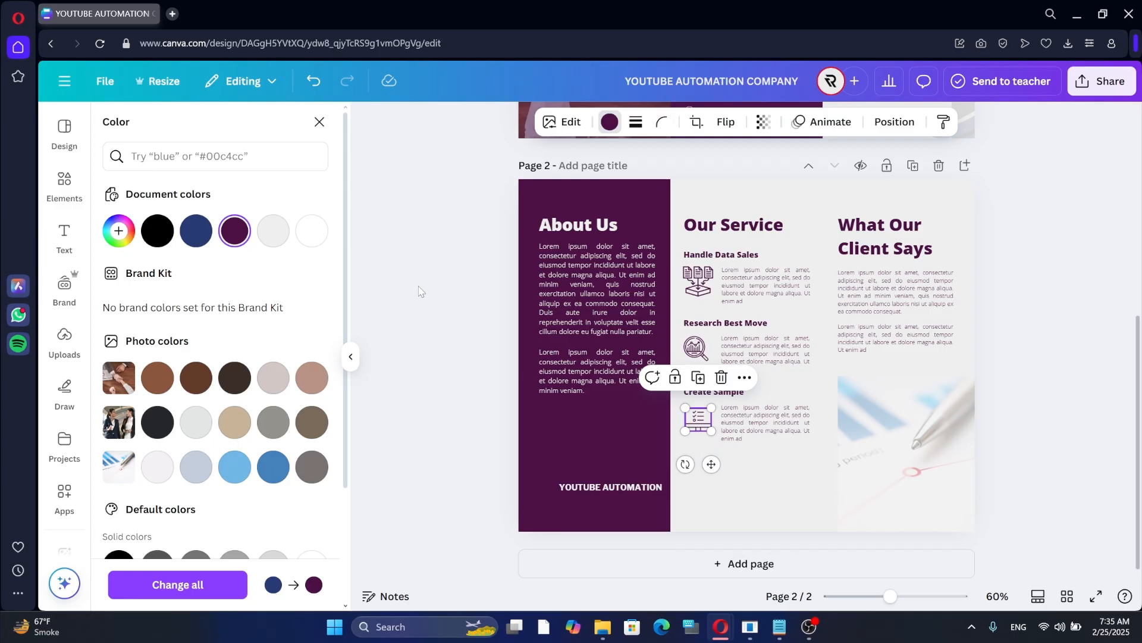
key("Escape")
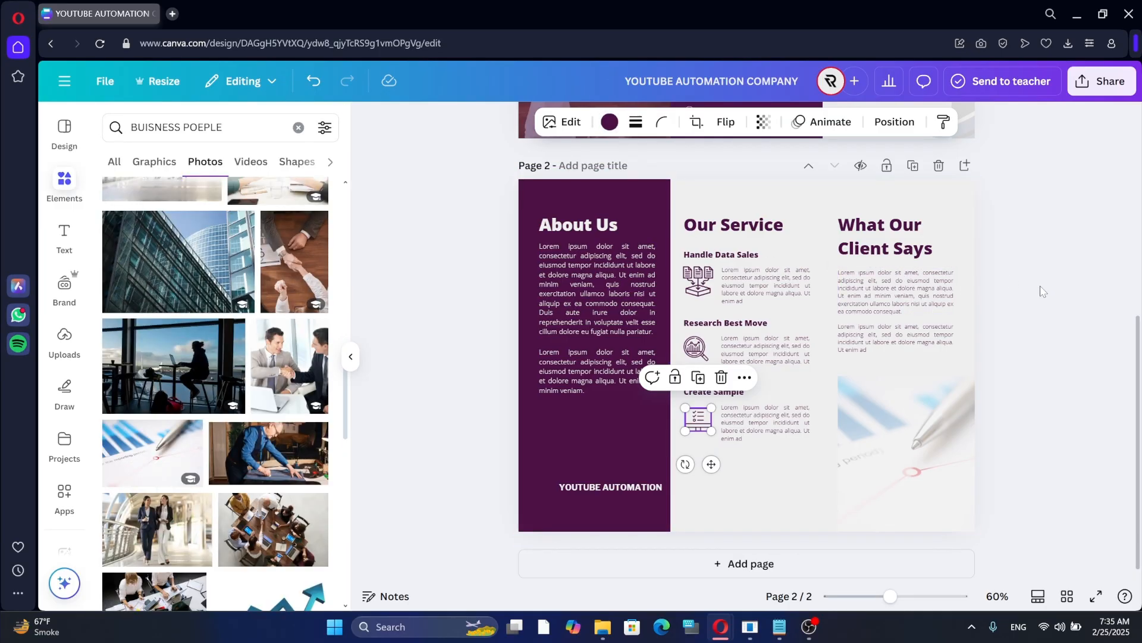
Step: Download pages 1–2 of the brochure as PDF Standard and dismiss the sharing suggestion
scroll(739, 204, "up", 6)
scroll(739, 205, "down", 6)
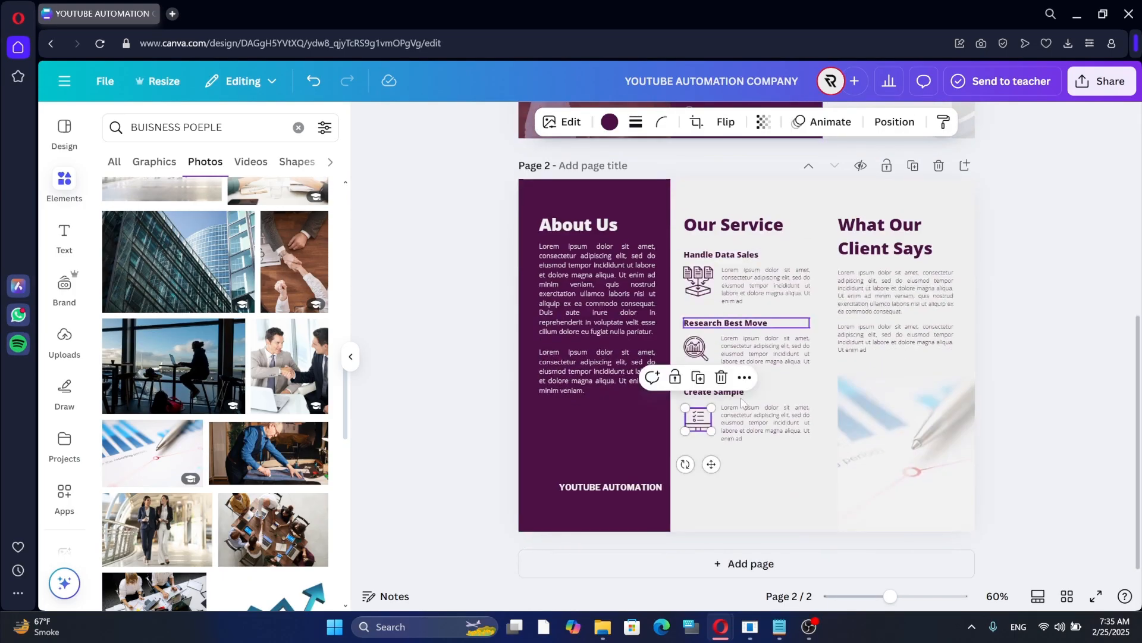
scroll(742, 403, "up", 3)
left_click(1101, 81)
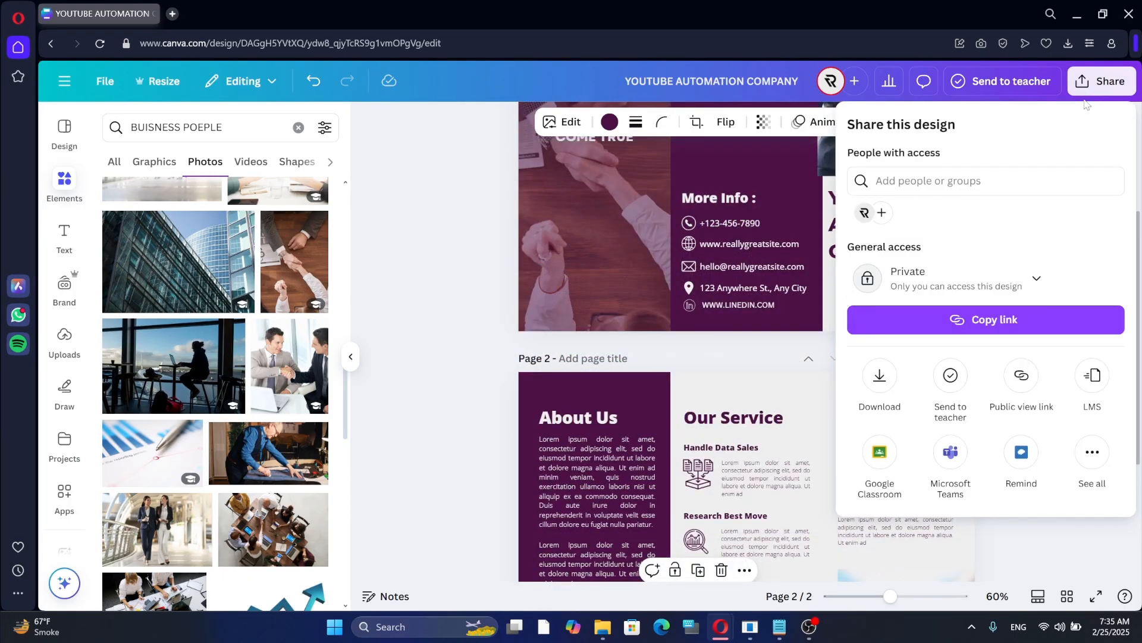
left_click(878, 400)
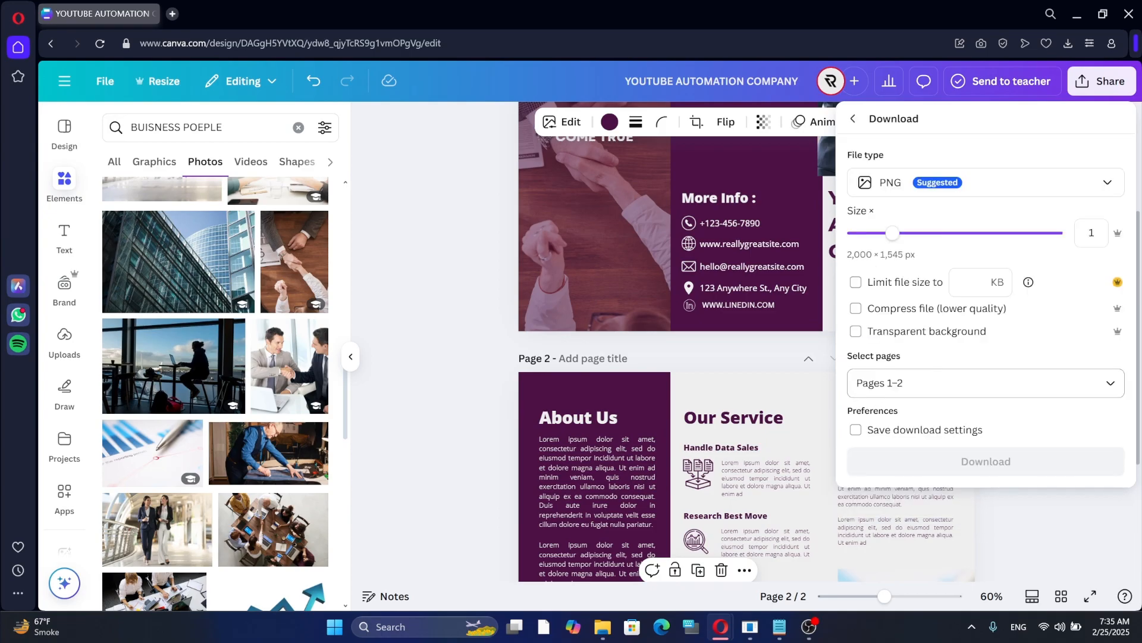
left_click(890, 179)
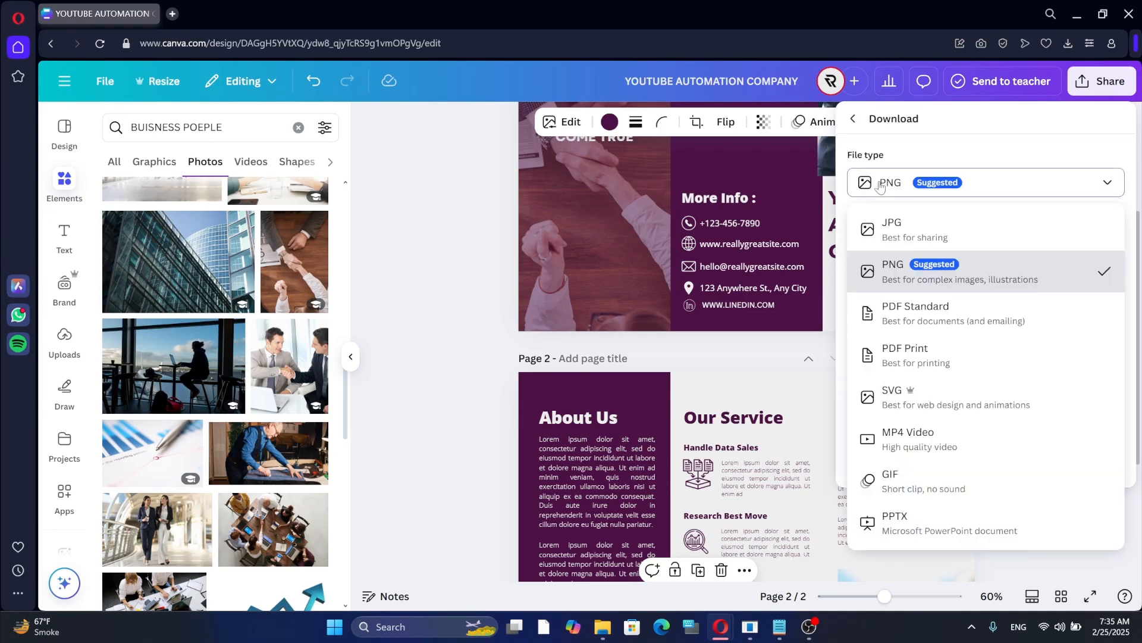
left_click(891, 322)
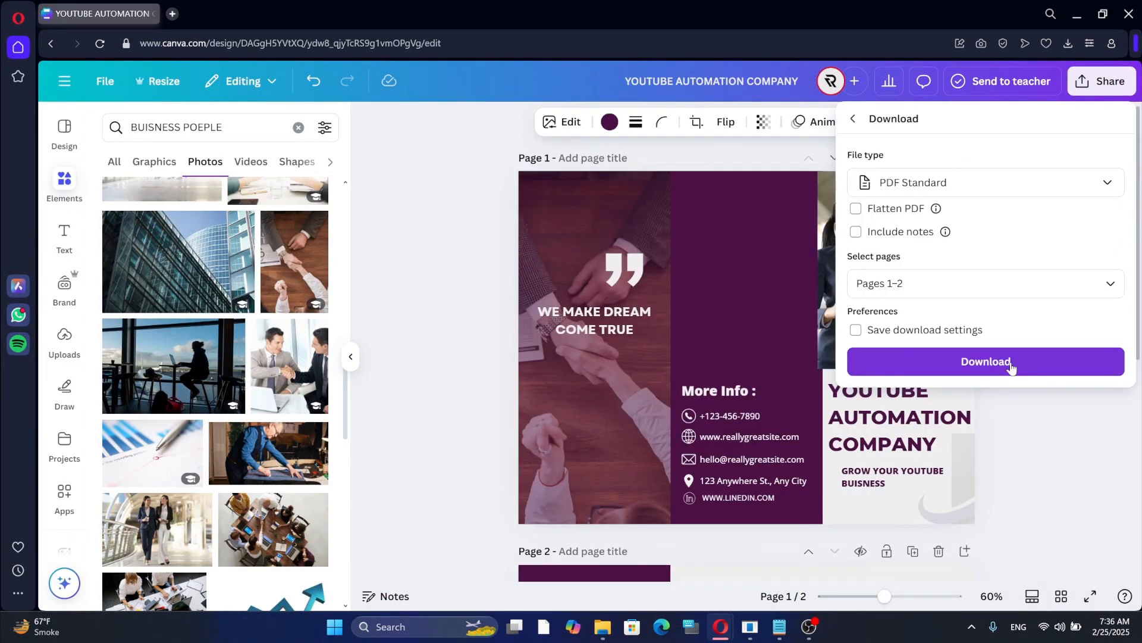
left_click(1012, 367)
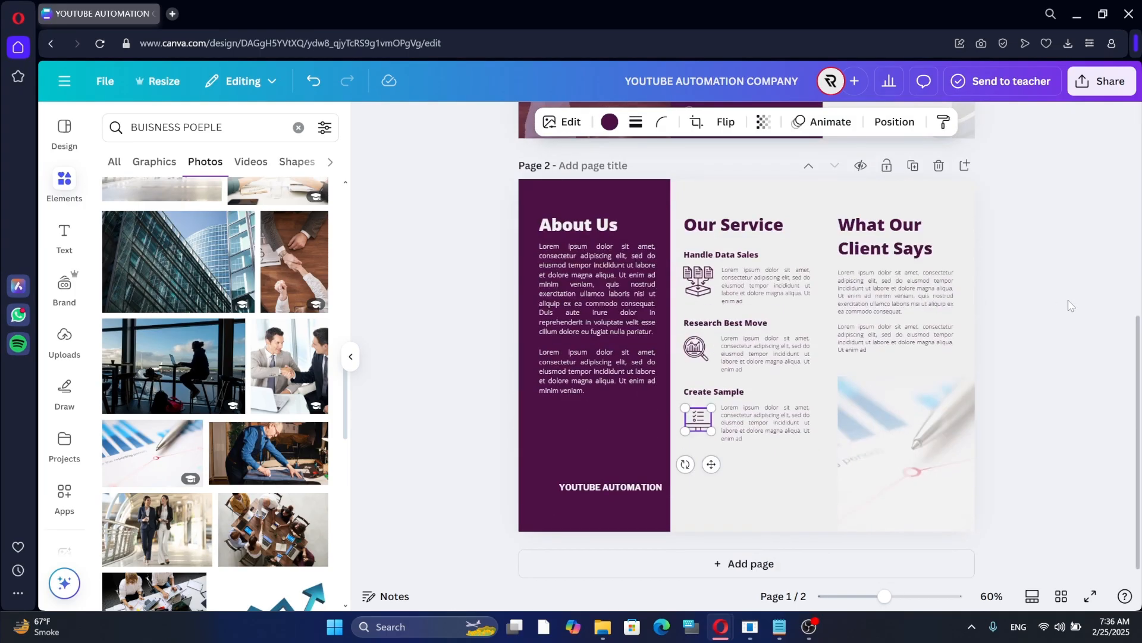
scroll(1071, 305, "up", 3)
scroll(1071, 306, "up", 4)
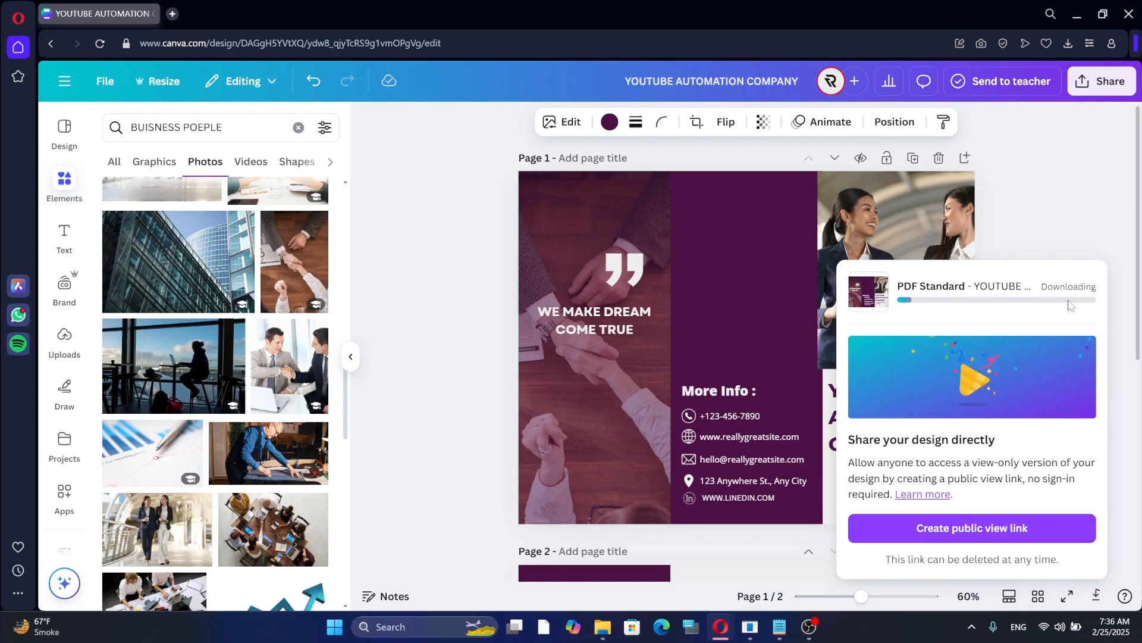
left_click(1055, 199)
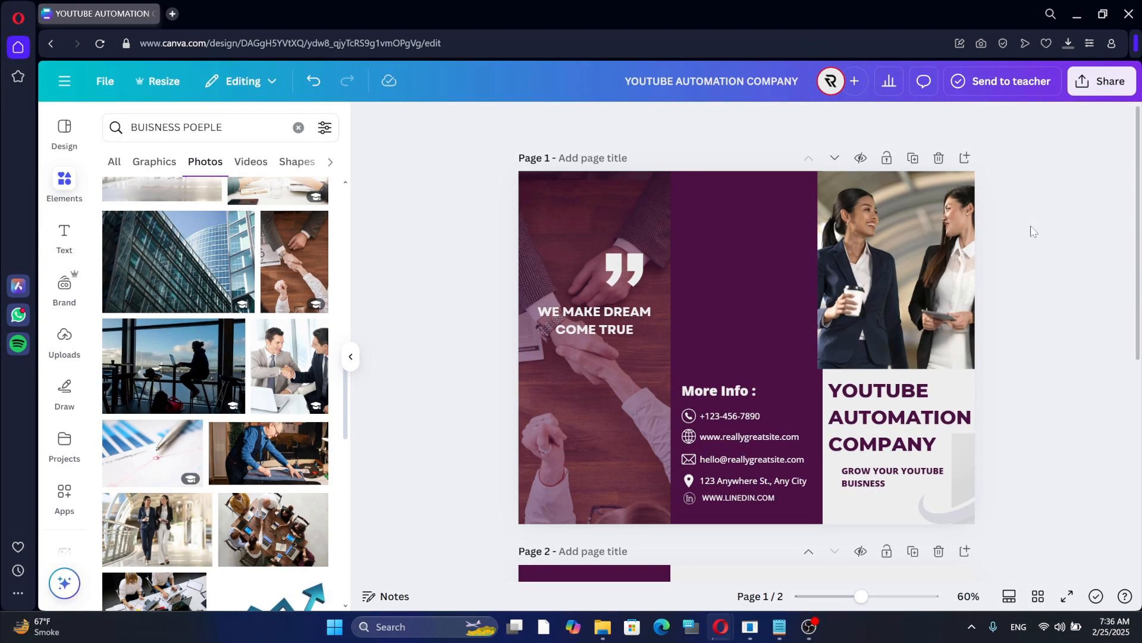